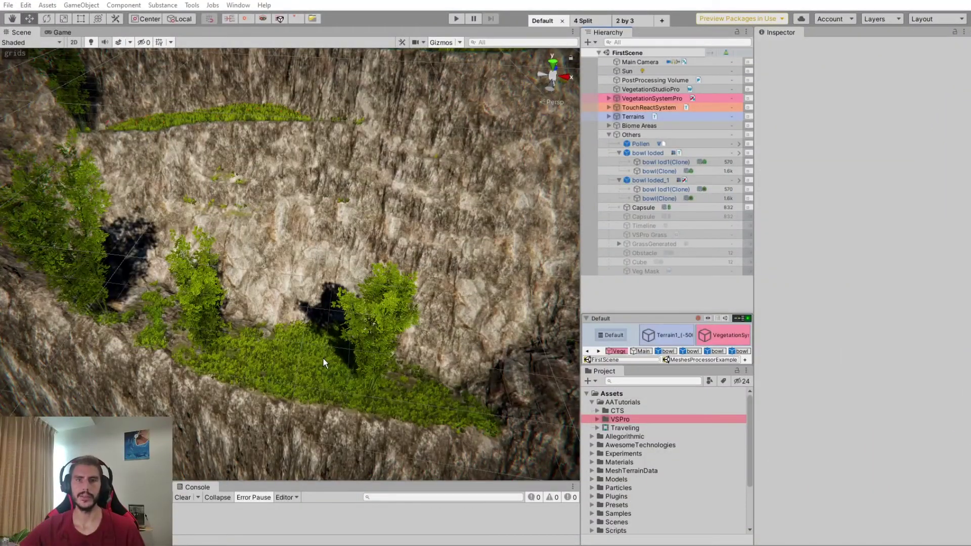
Examine VegetationSystemPro's vegetation items in MyDefaultBiome, including the tree's collider rules and the available grass rules.
left_click(656, 100)
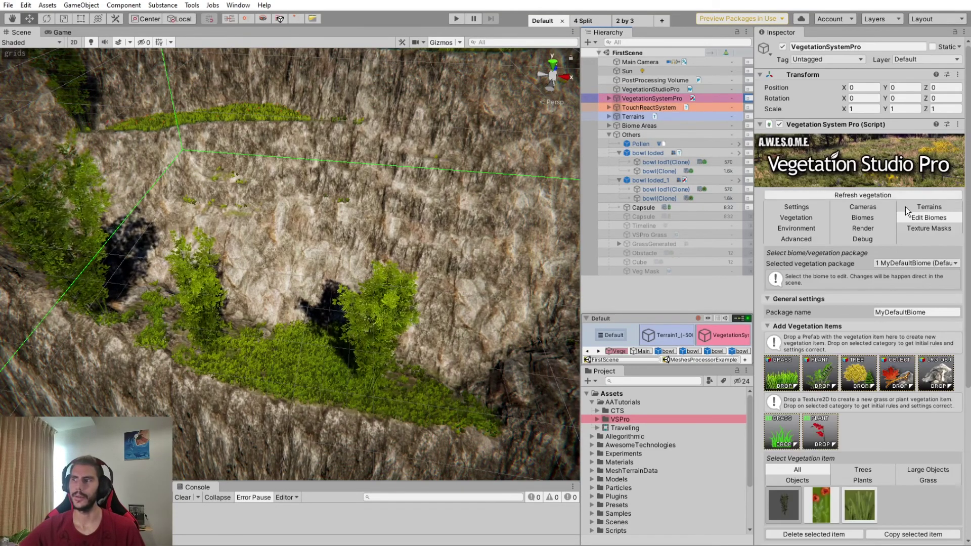
scroll(865, 354, "down", 3)
scroll(861, 405, "down", 4)
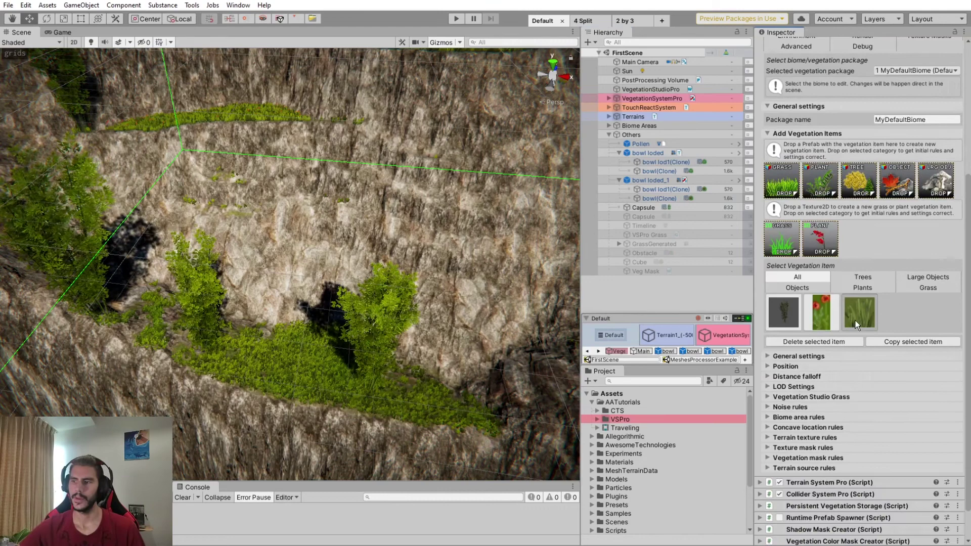
scroll(855, 320, "down", 2)
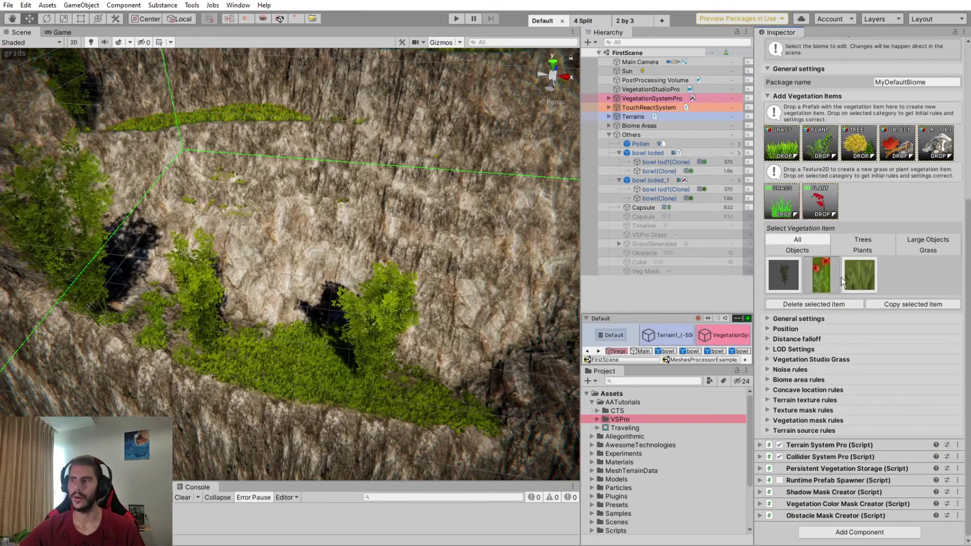
left_click(843, 283)
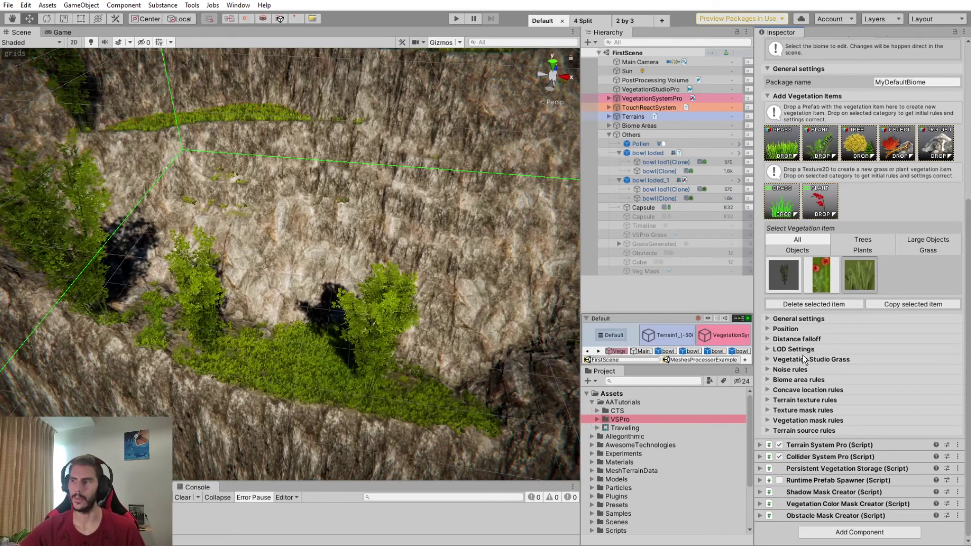
left_click(782, 277)
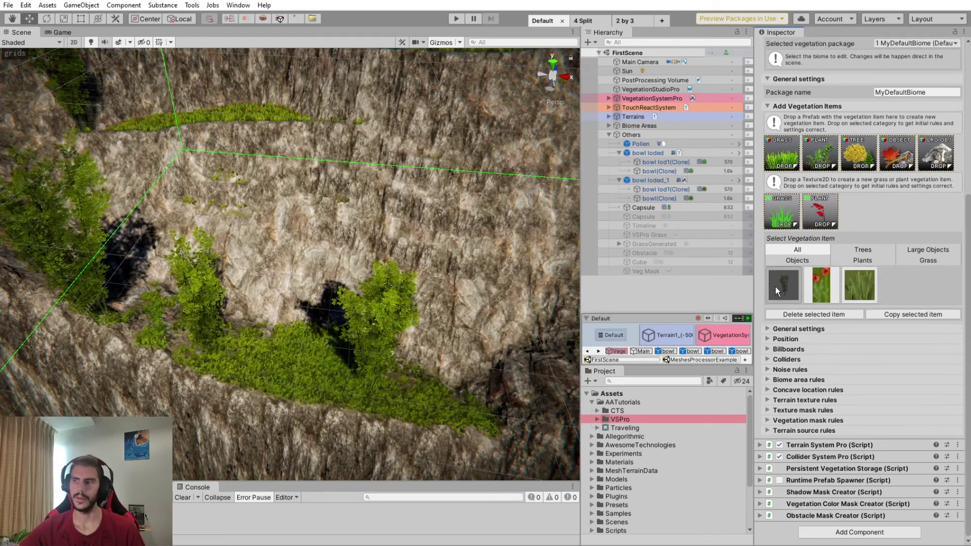
left_click(769, 359)
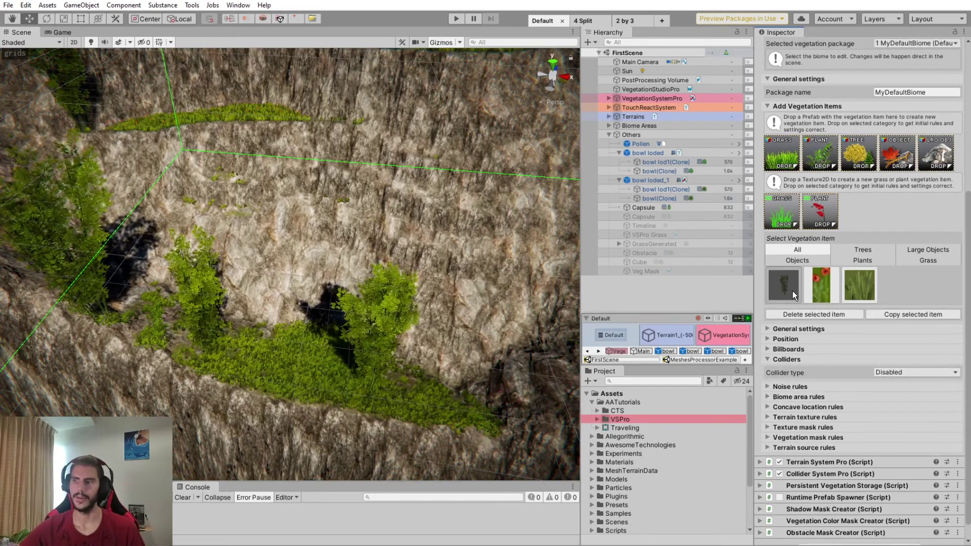
left_click(787, 355)
left_click(869, 278)
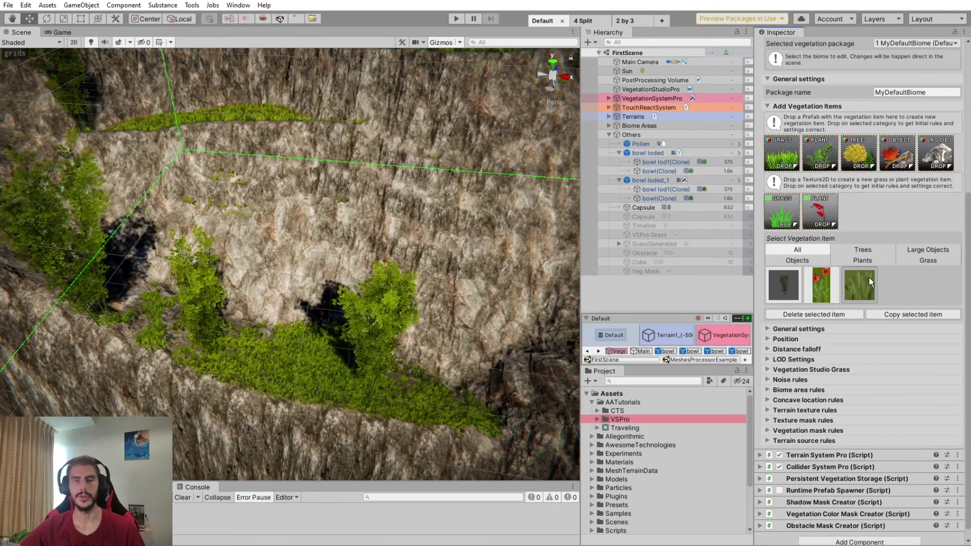
Review the TouchReactSystem object and the Awesome Technologies command for adding Vegetation Studio Pro to the scene.
left_click(646, 107)
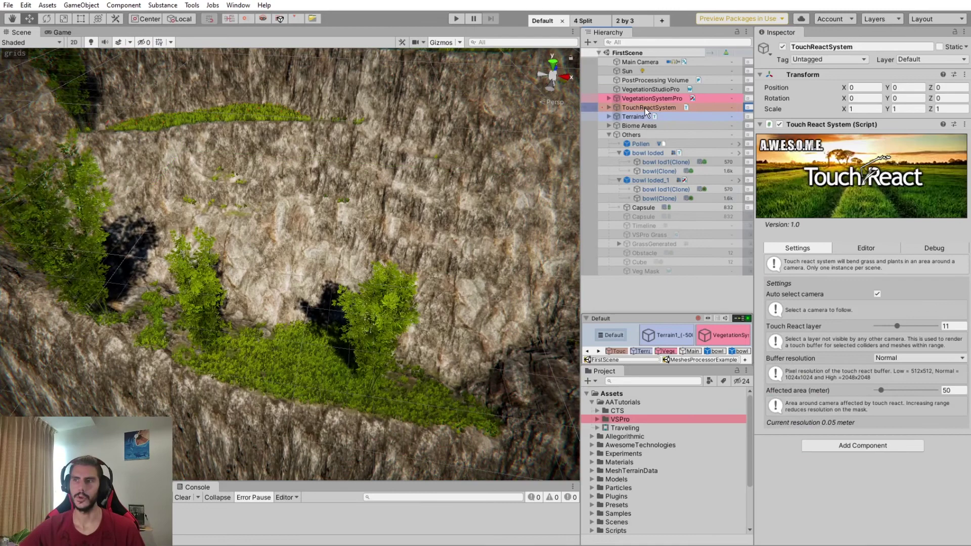
left_click(238, 5)
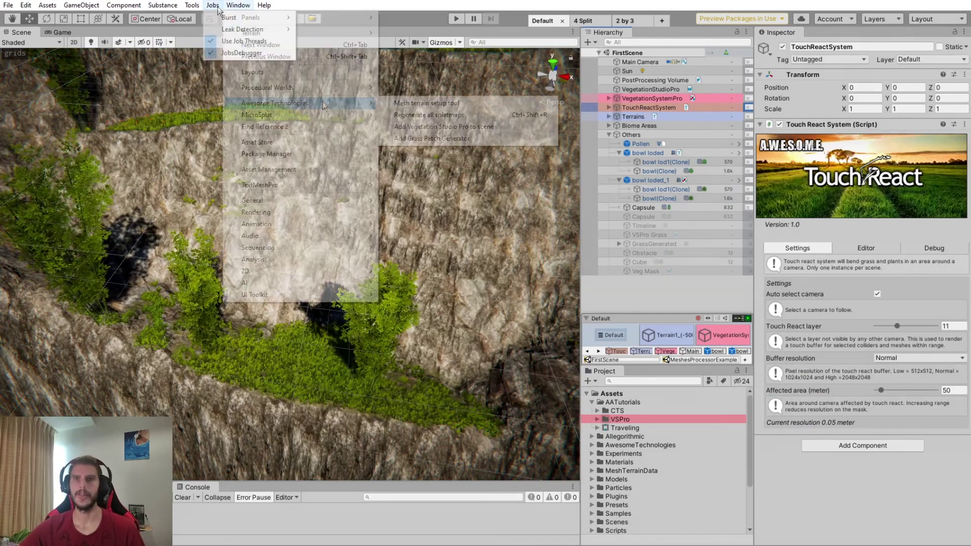
mouse_move(325, 105)
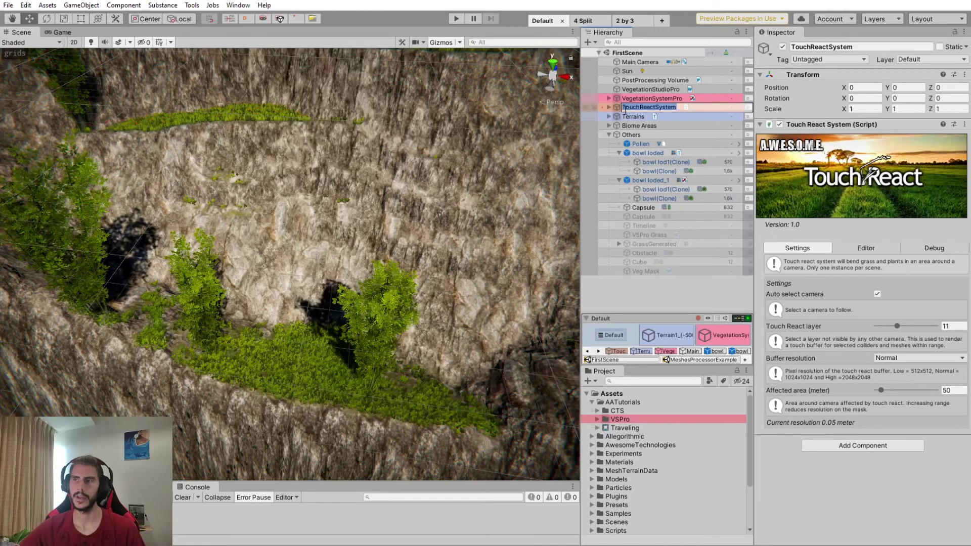
left_click(653, 99)
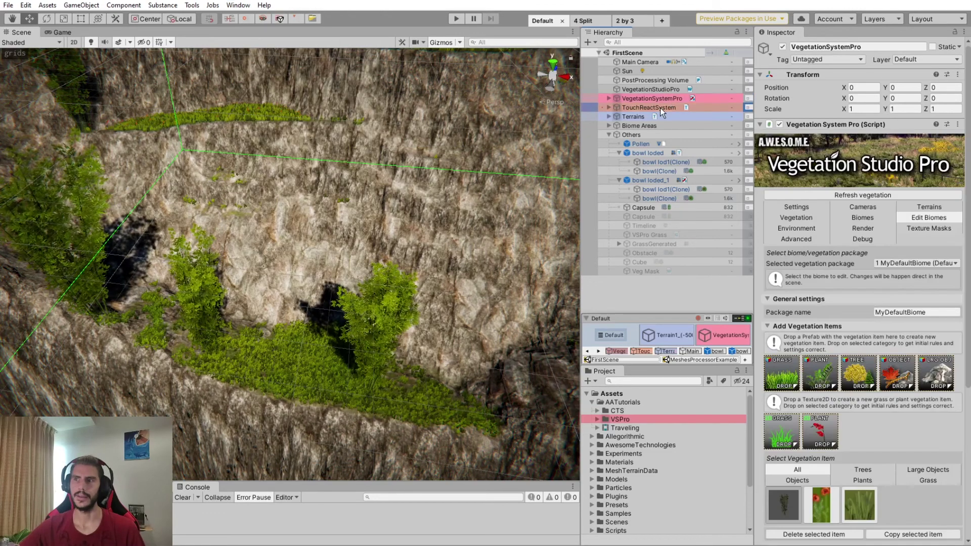
Turn off automatic camera selection on TouchReactSystem to check its assigned camera, and turn it back on.
left_click(660, 107)
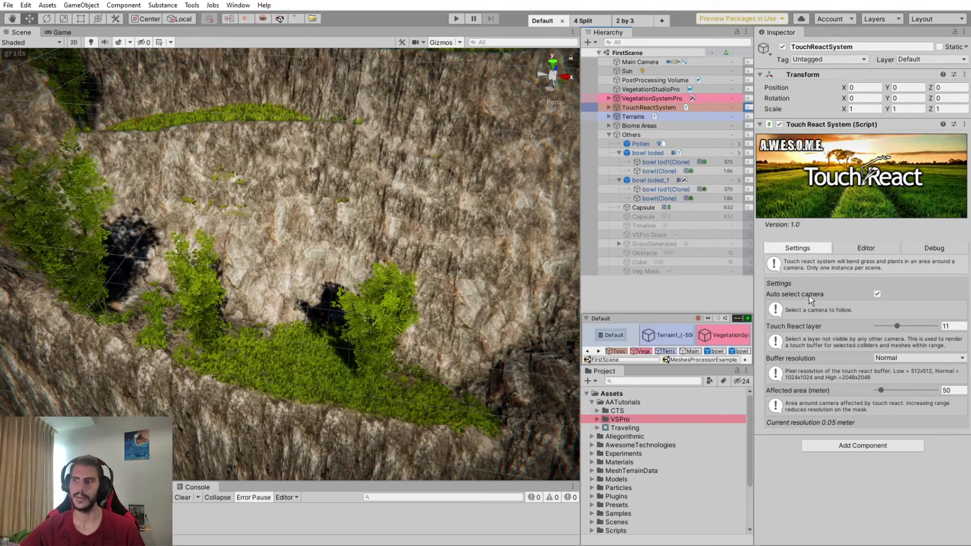
left_click(877, 295)
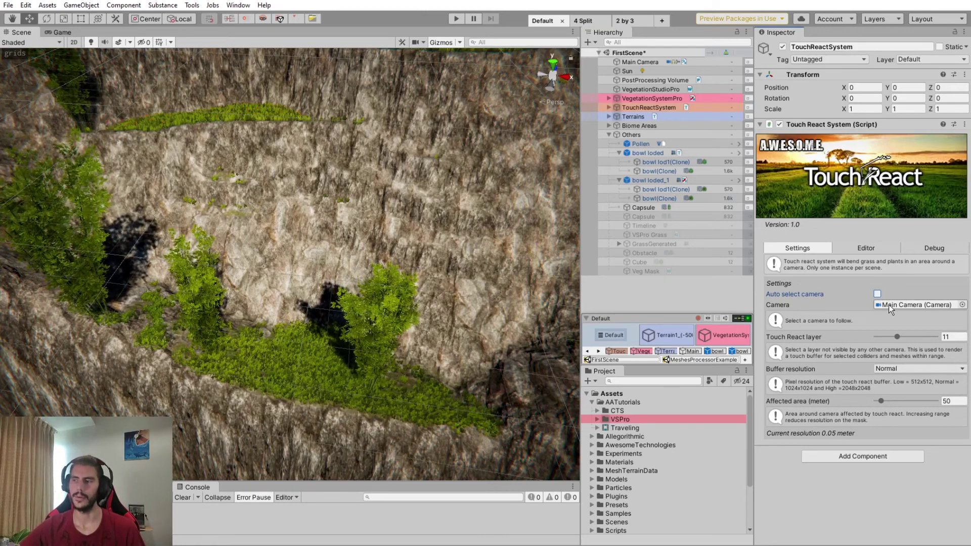
left_click(877, 294)
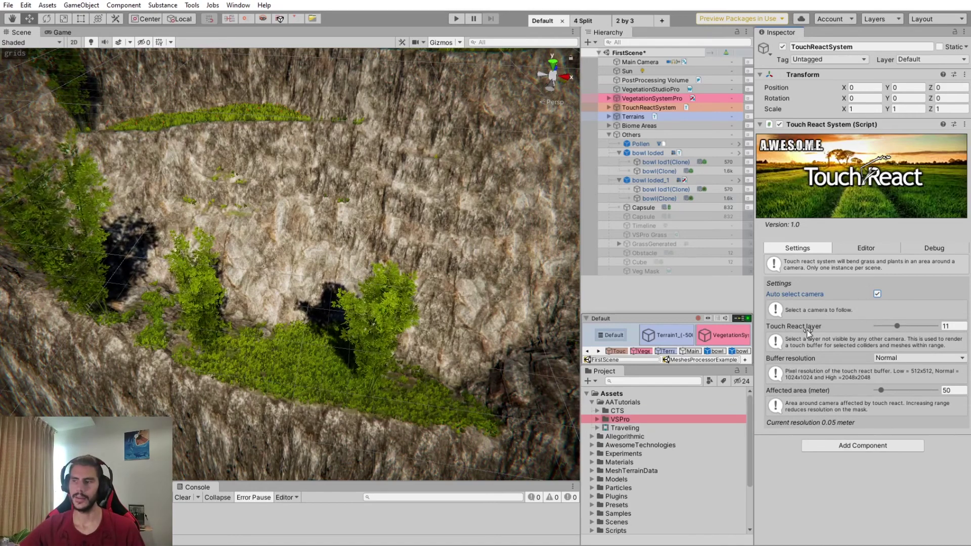
Compare TouchReactSystem's touch react layer with the Main Camera's culling mask and the scene's layer list.
left_click(951, 325)
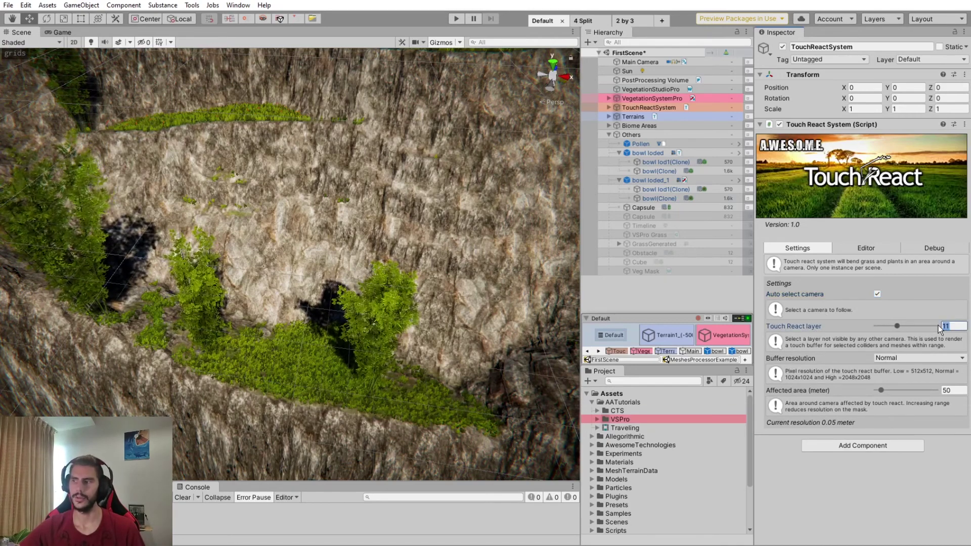
left_click(645, 62)
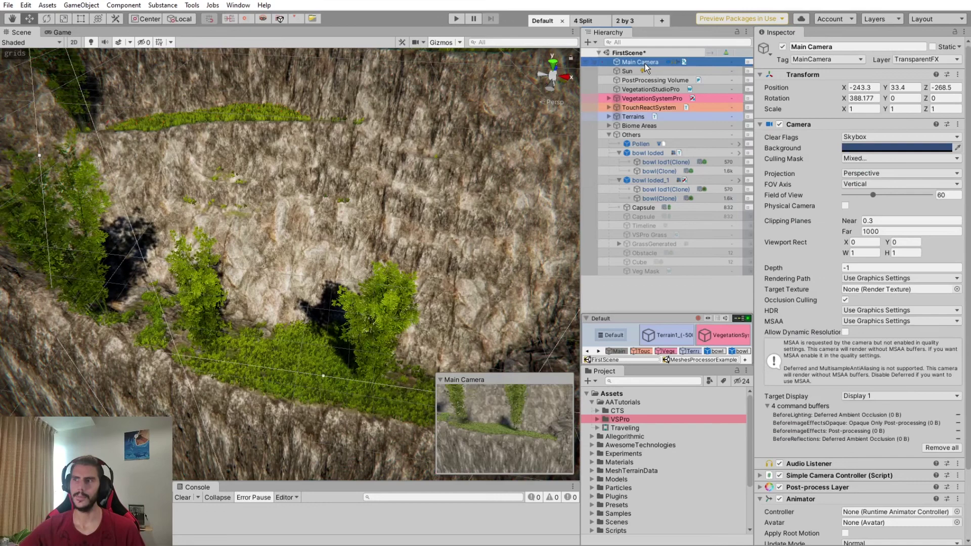
left_click(879, 159)
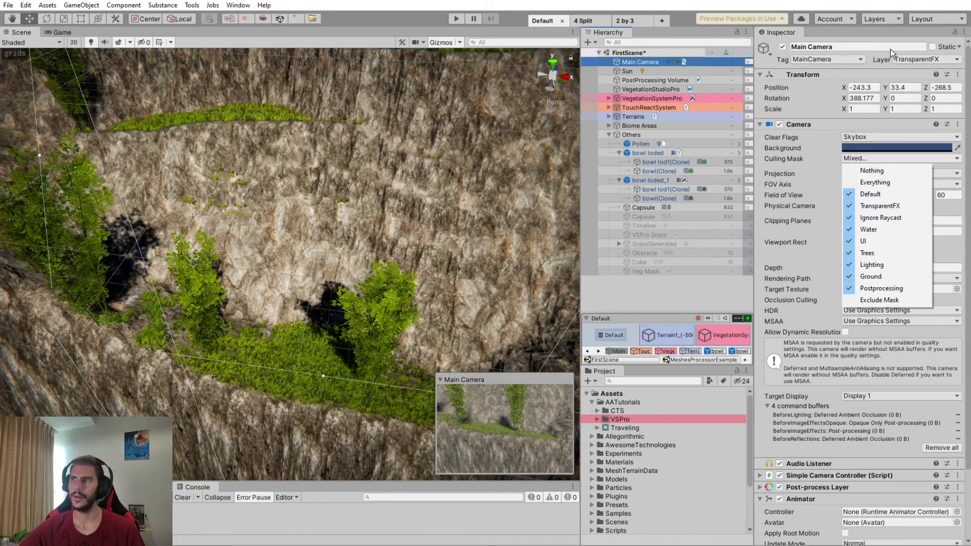
left_click(894, 22)
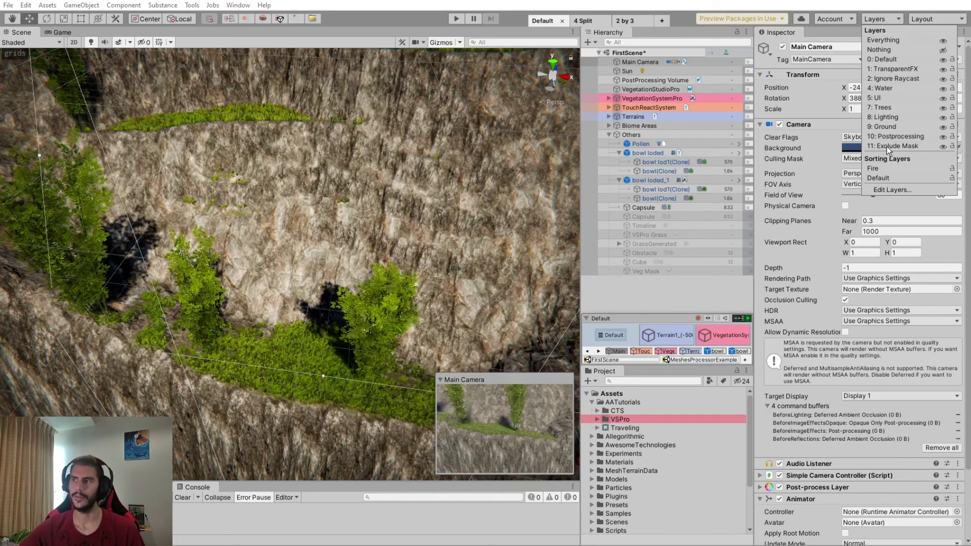
left_click(652, 108)
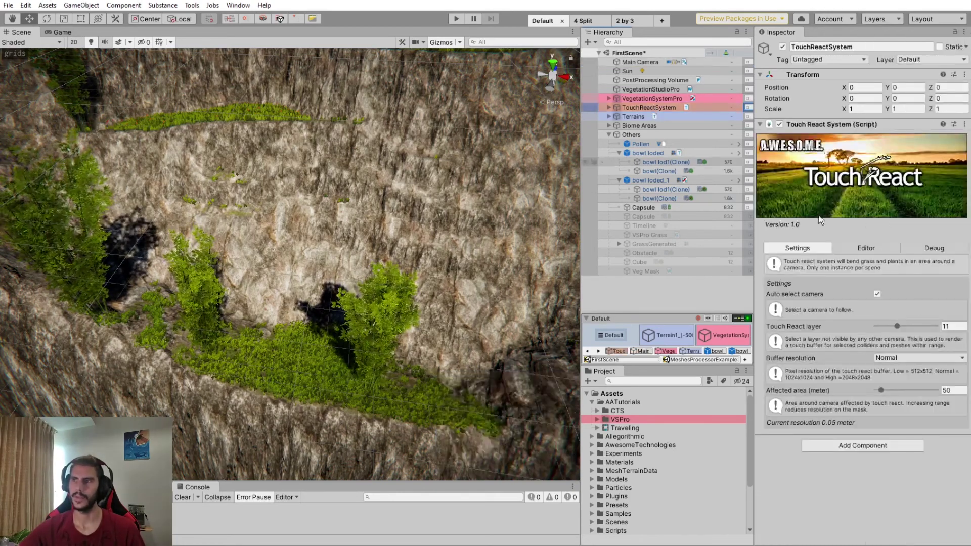
left_click(952, 326)
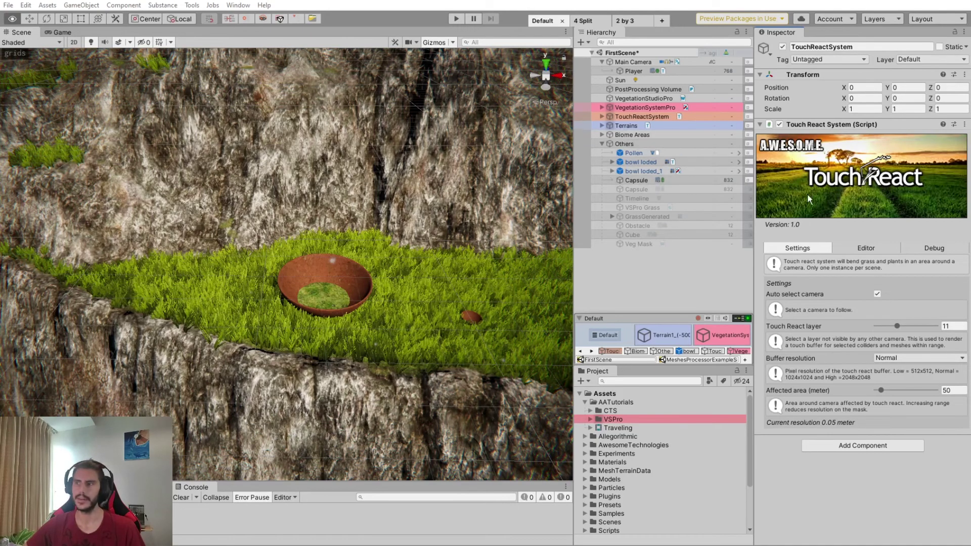
Unhide the TouchReact camera in the hierarchy and select it under TouchReactSystem.
left_click(865, 247)
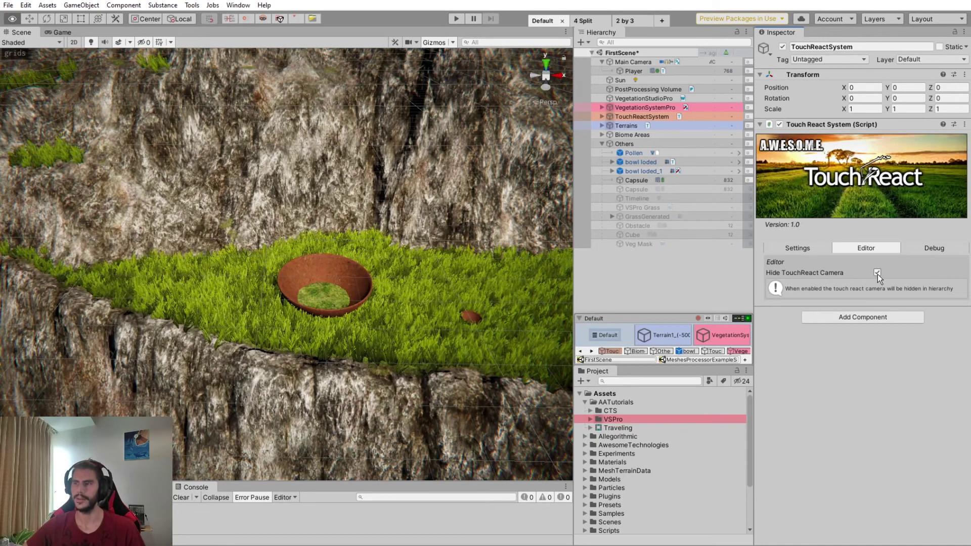
left_click(877, 273)
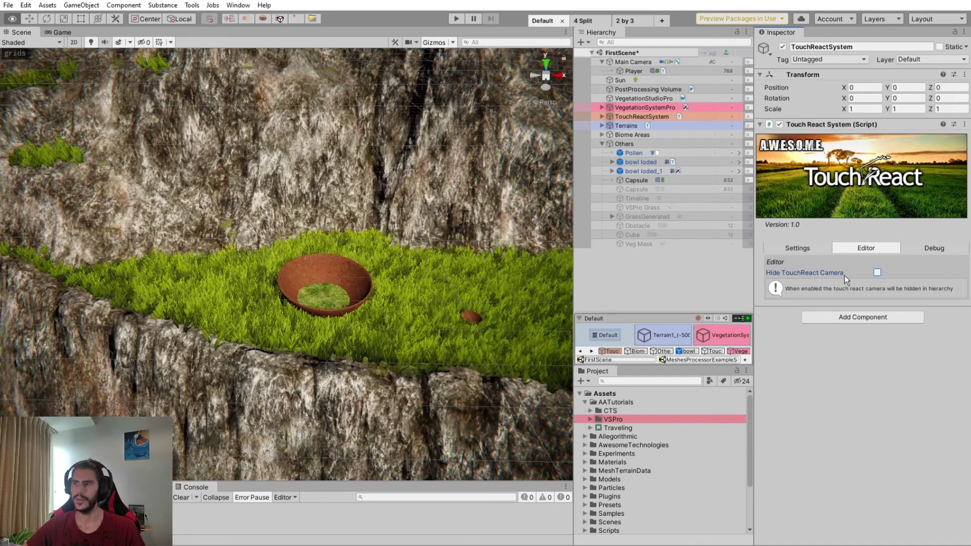
left_click(601, 117)
left_click(647, 126)
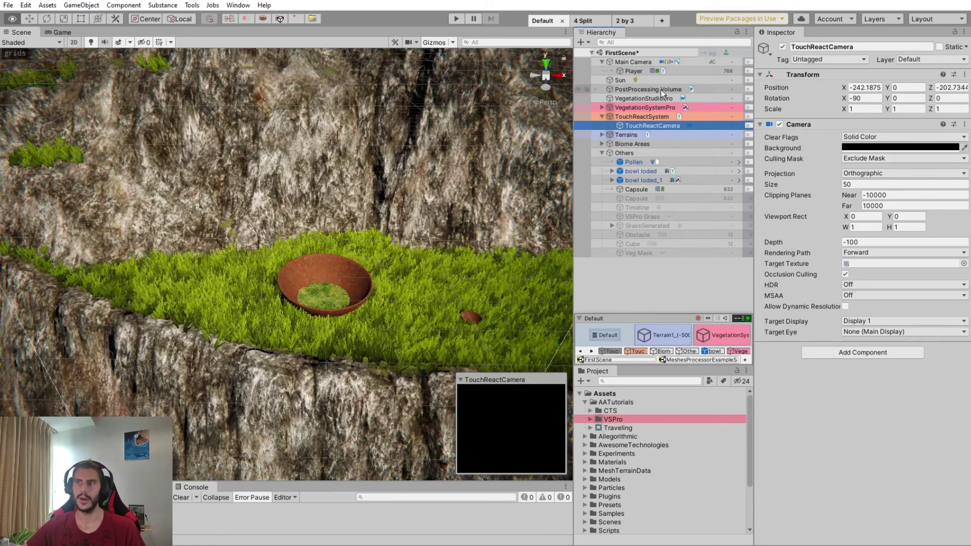
Set TouchReactCamera's culling mask to Nothing to test the effect on the grass, and restore it to Exclude Mask.
left_click(869, 157)
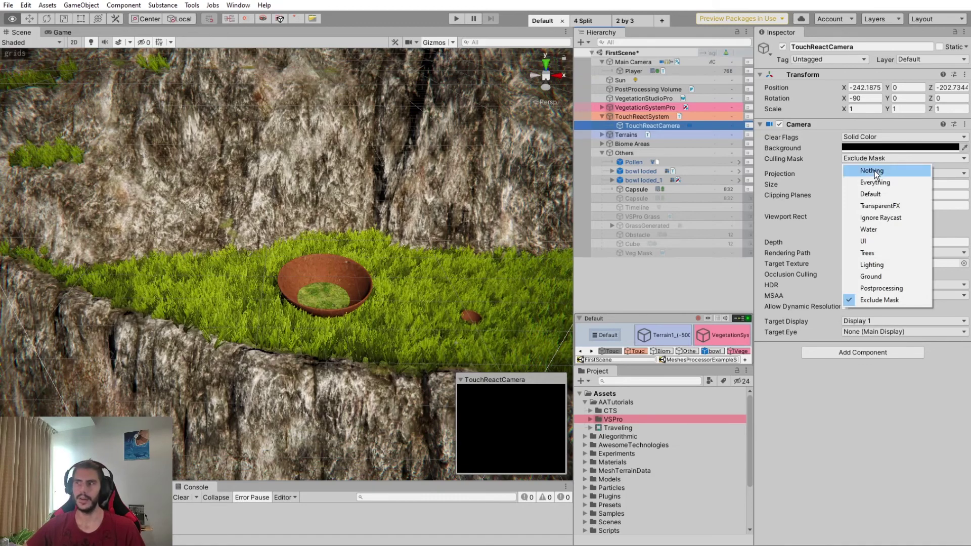
left_click(872, 171)
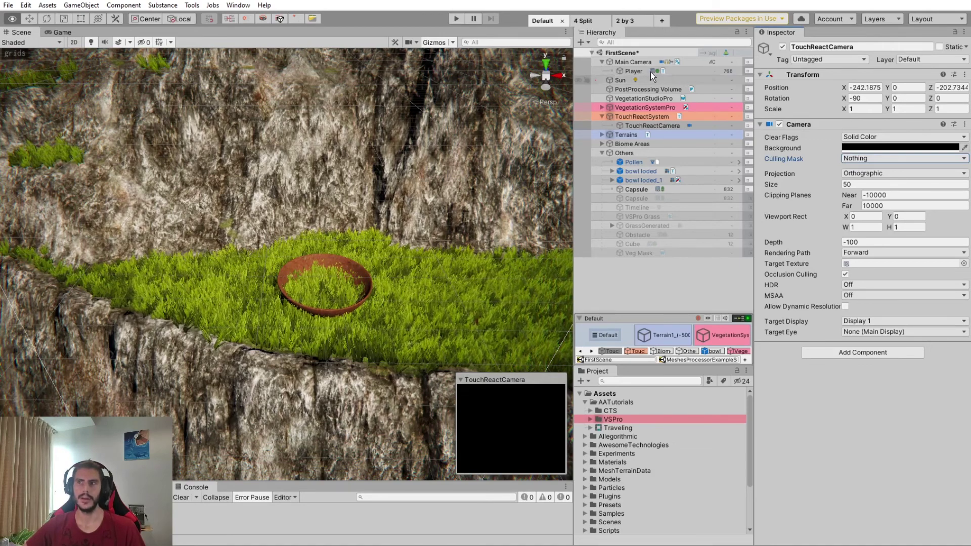
left_click(860, 158)
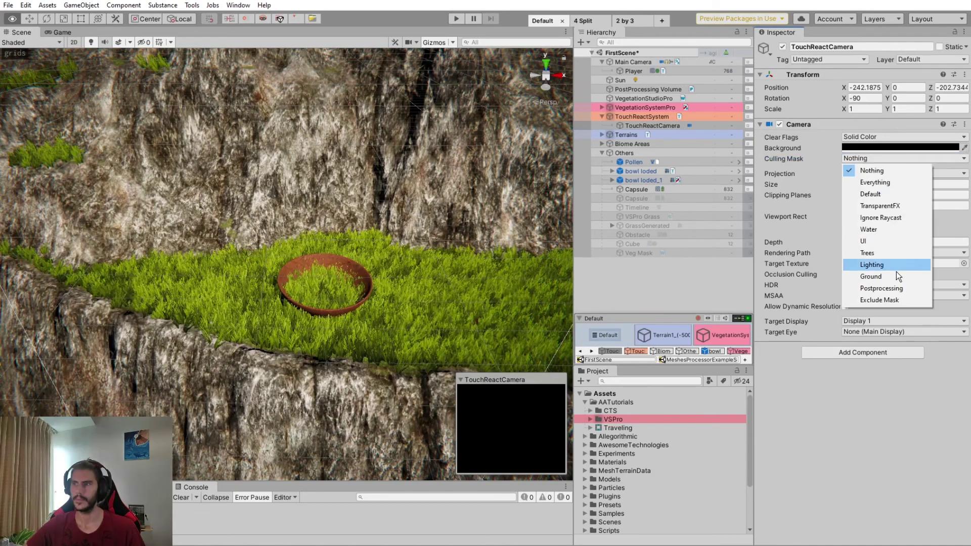
left_click(889, 302)
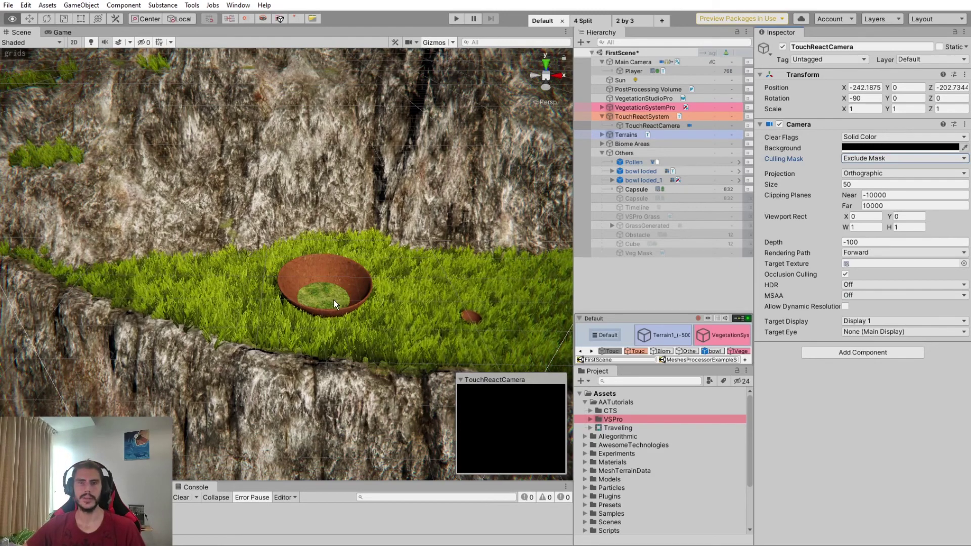
Check bowl loded_1's Touch React components and try affected areas of 10 and 23 meters on TouchReactSystem.
left_click(644, 180)
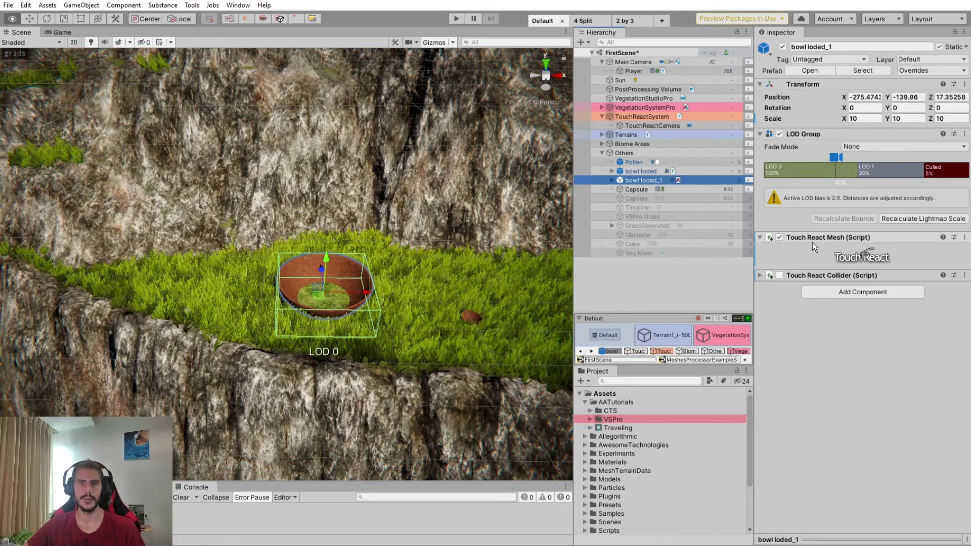
right_click_drag(526, 222, 534, 243)
left_click(640, 116)
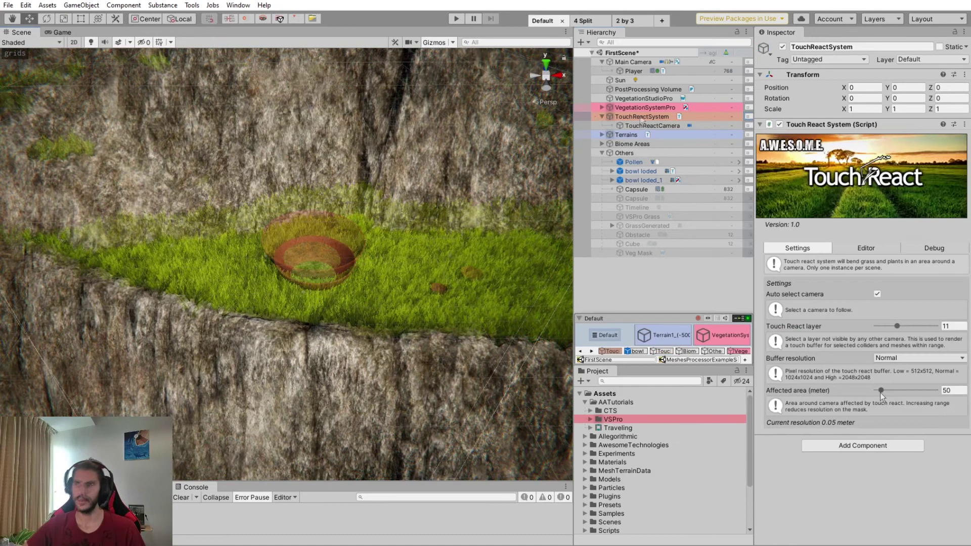
left_click_drag(881, 396, 877, 397)
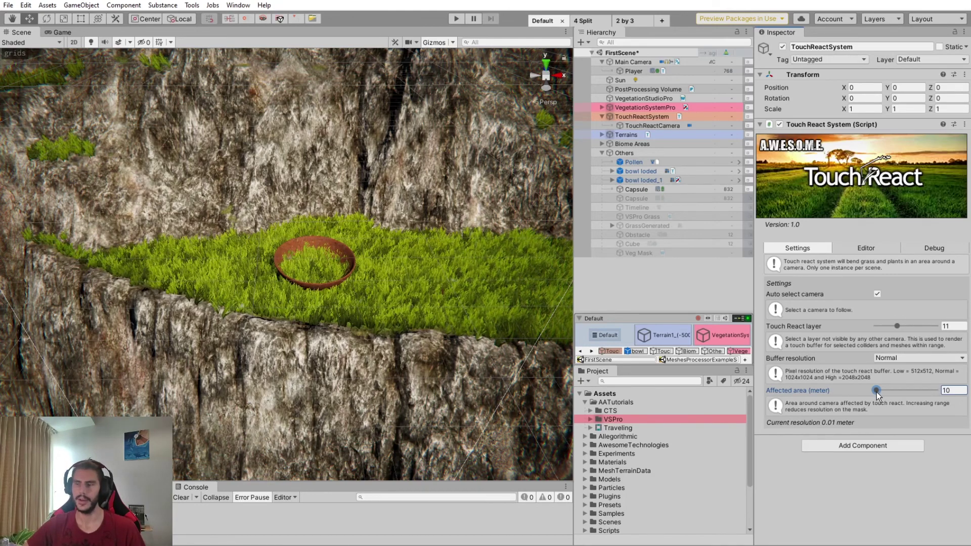
left_click_drag(877, 391, 878, 391)
left_click_drag(316, 307, 265, 313, "alt")
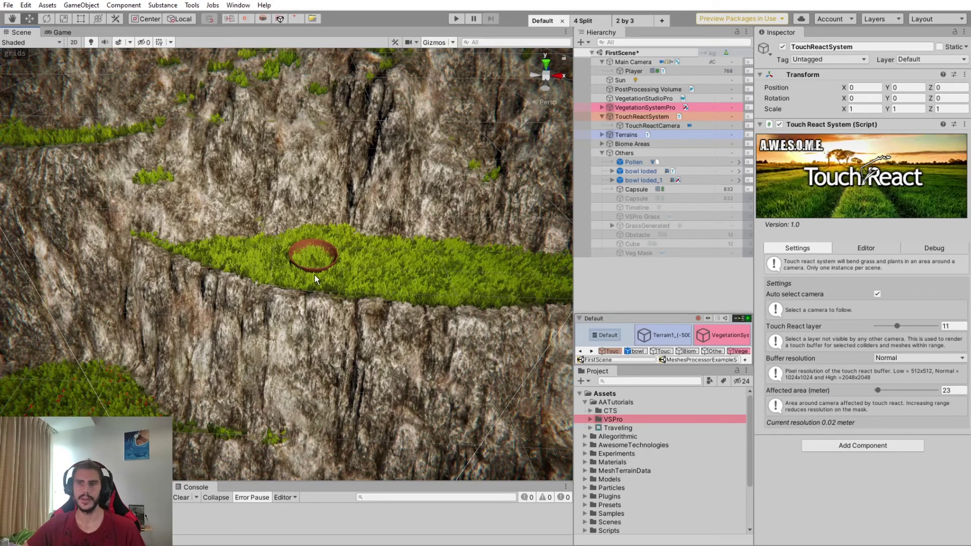
left_click_drag(315, 274, 313, 276, "alt")
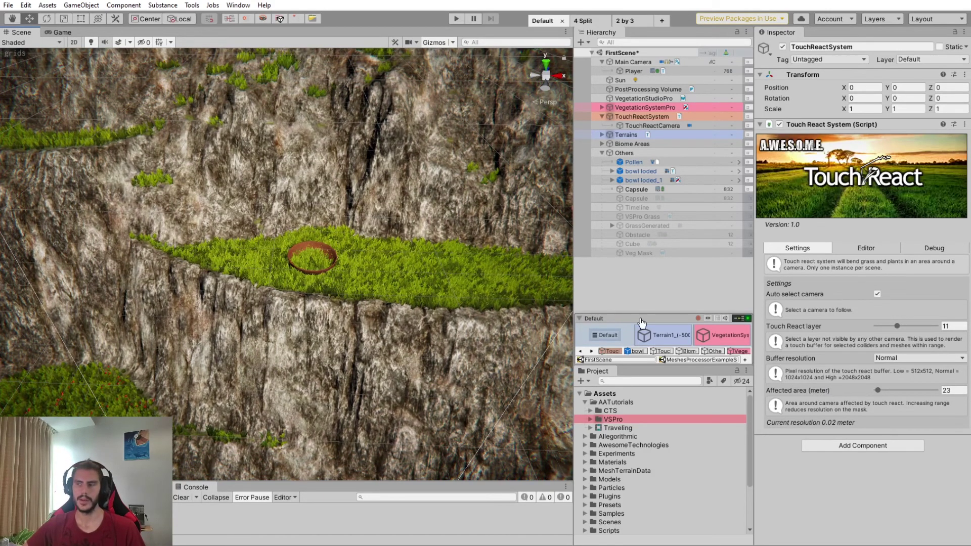
Set TouchReactSystem's affected area to 230 meters, inspect the grass around the bowl, and choose High buffer resolution.
left_click_drag(879, 389, 903, 390)
left_click_drag(320, 268, 342, 292, "alt")
right_click_drag(343, 292, 361, 293)
key("w")
scroll(362, 294, "up", 8, "alt")
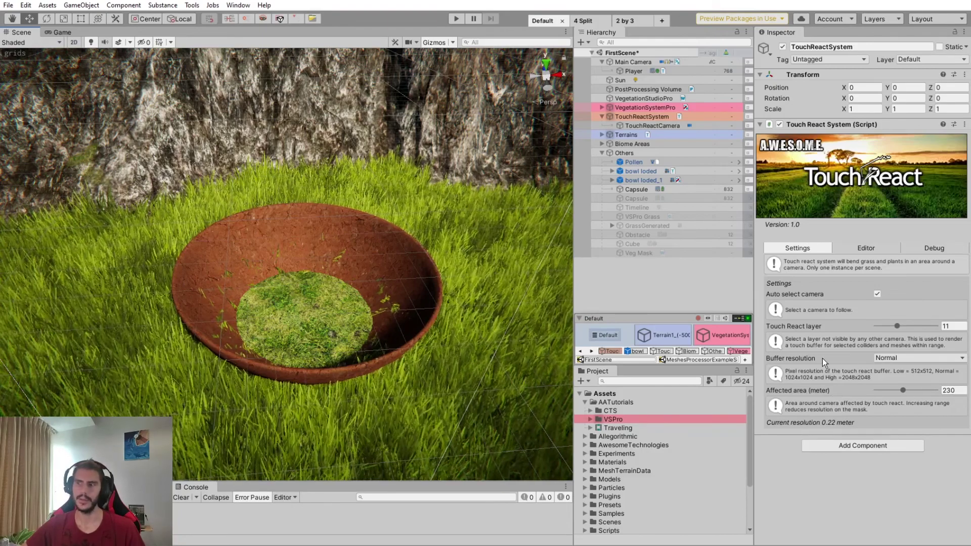
left_click(920, 360)
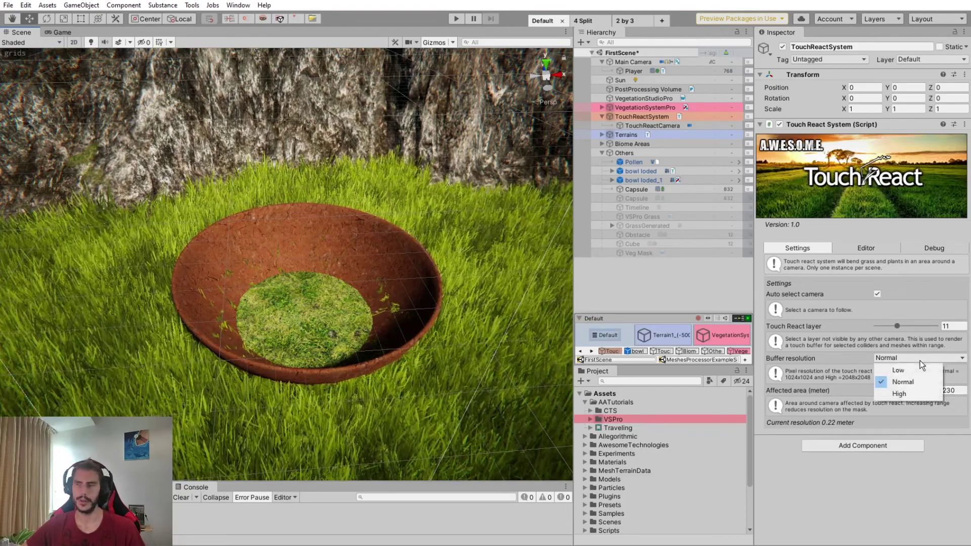
left_click(907, 395)
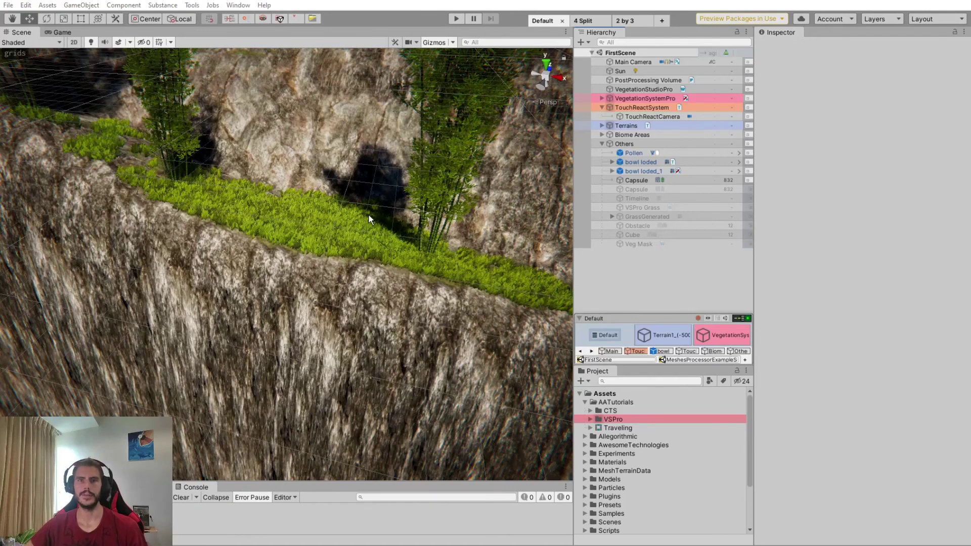
Create a 3D sphere as a child of Main Camera.
left_click(630, 63)
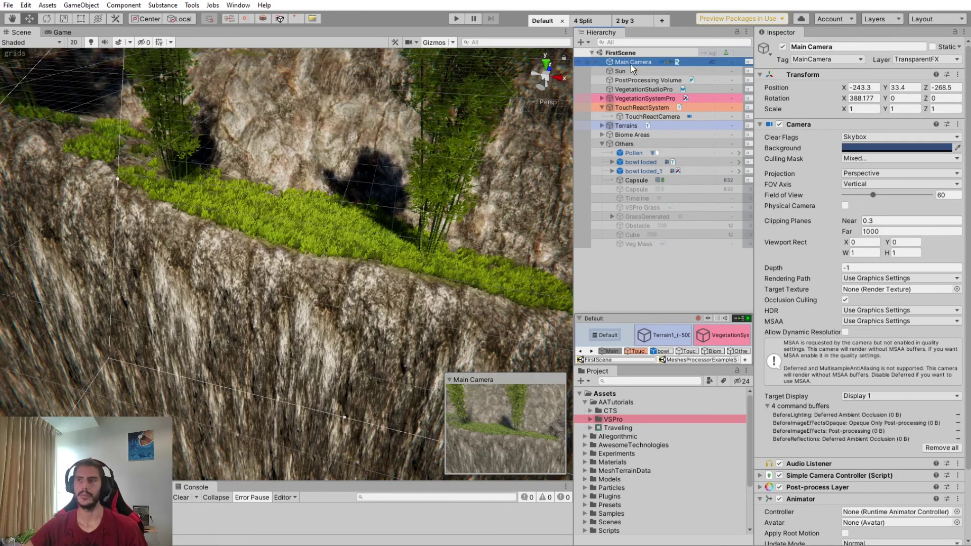
right_click(630, 64)
mouse_move(702, 228)
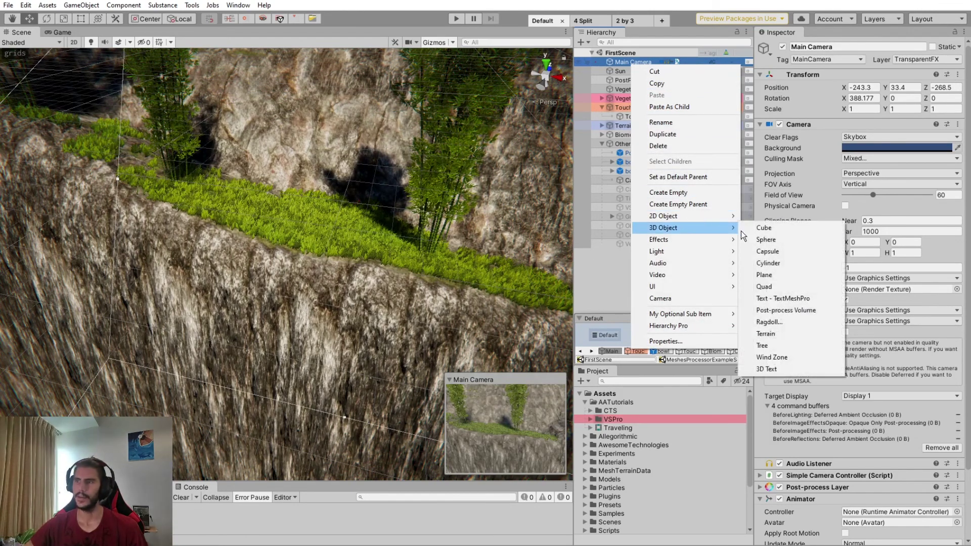
left_click(774, 240)
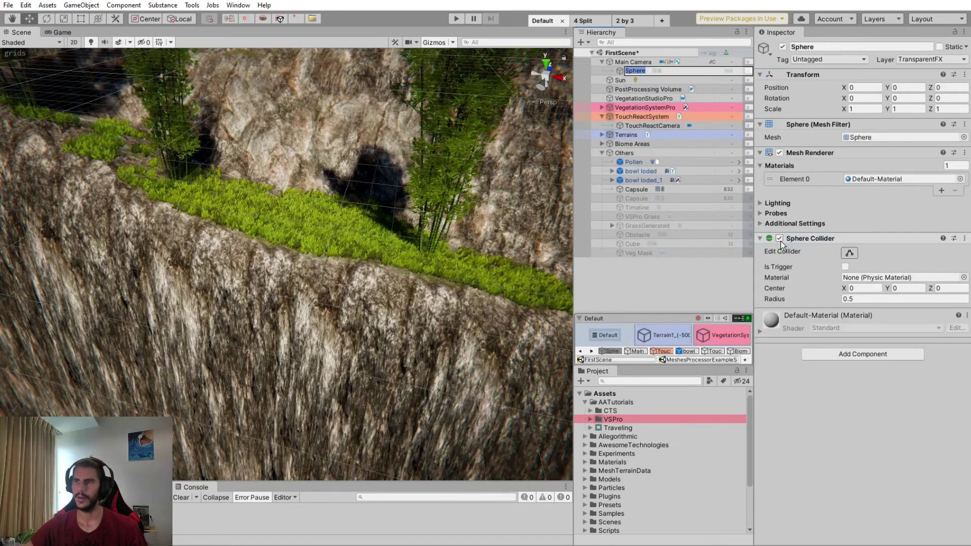
Frame Main Camera in the scene and move its child sphere to a Z position of 5.
left_click(638, 64)
double_click(631, 63)
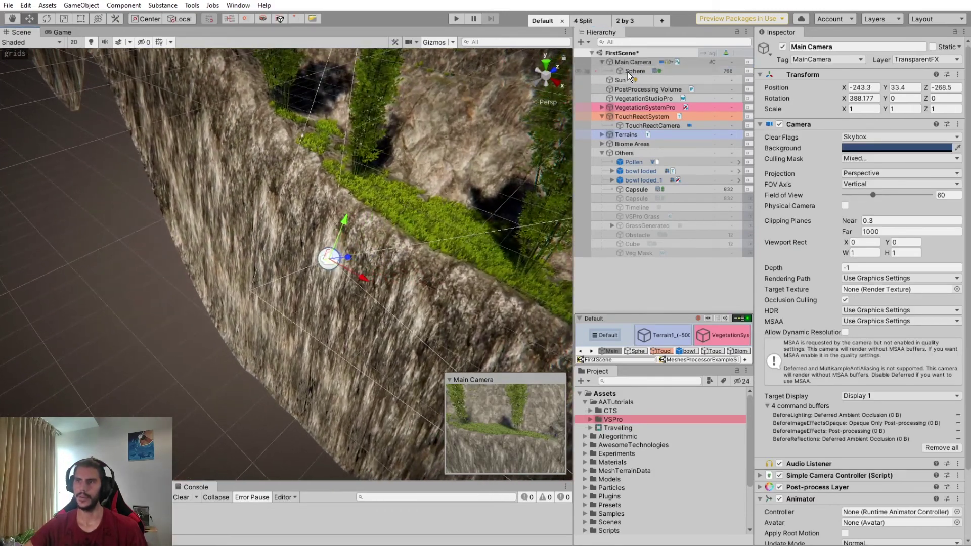
left_click(632, 71)
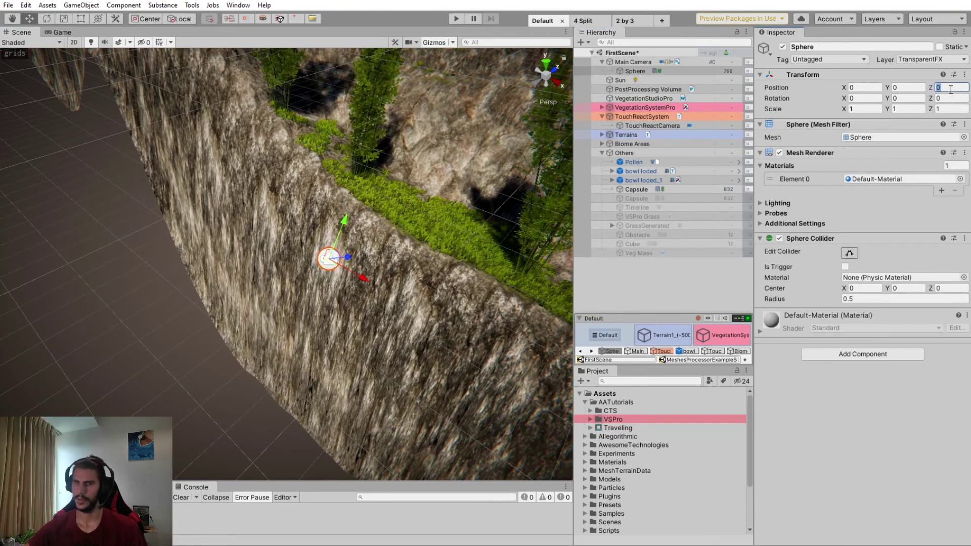
left_click(636, 70)
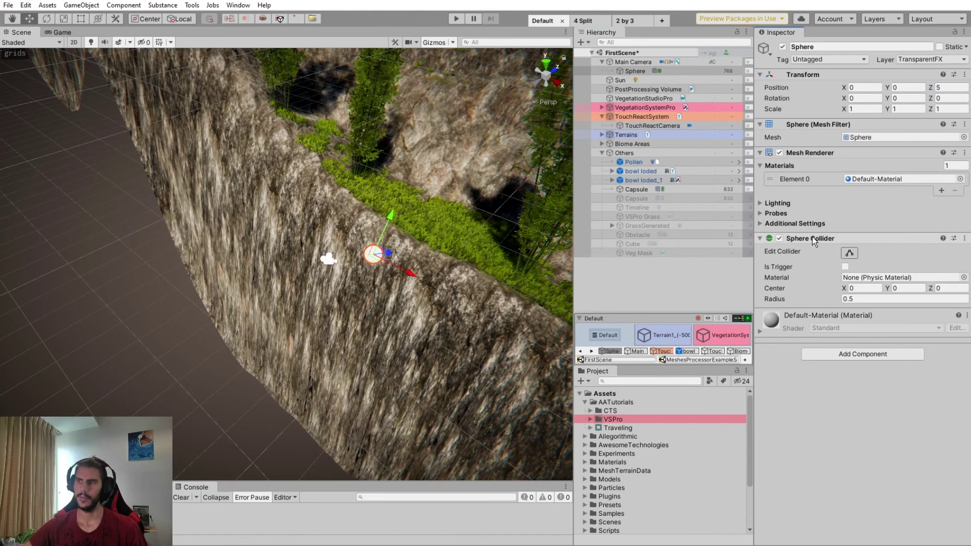
Add a Touch React Collider to the sphere with child colliders excluded and a collider scale of 1.2.
left_click(842, 355)
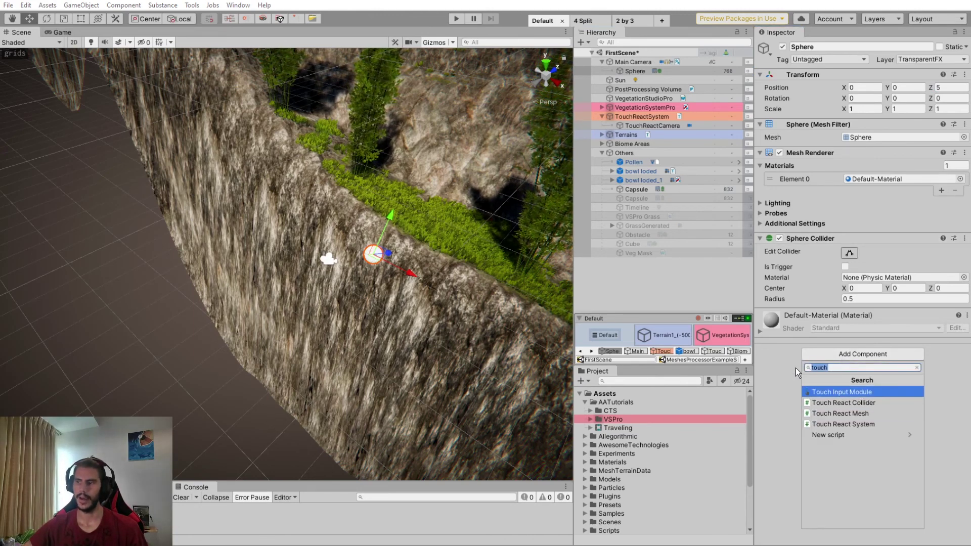
type("touch")
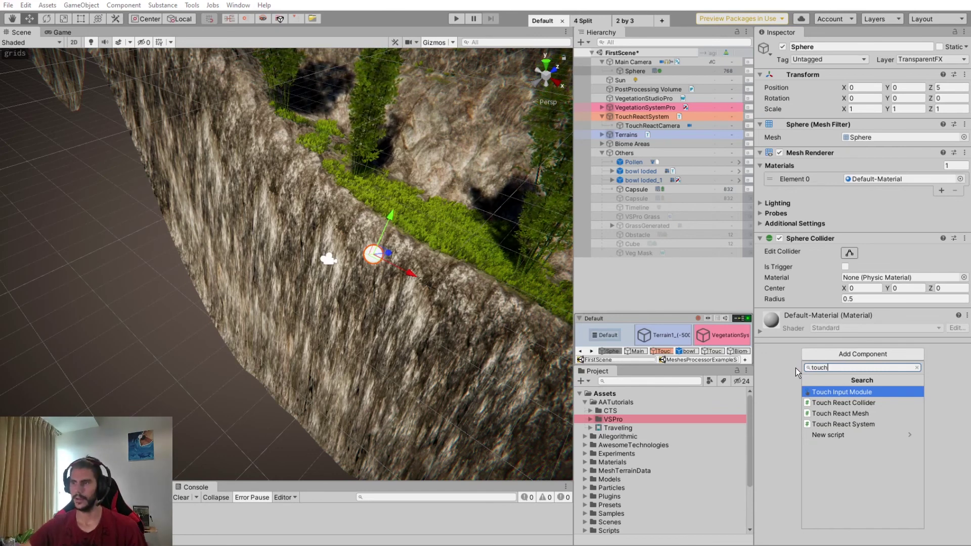
left_click(854, 404)
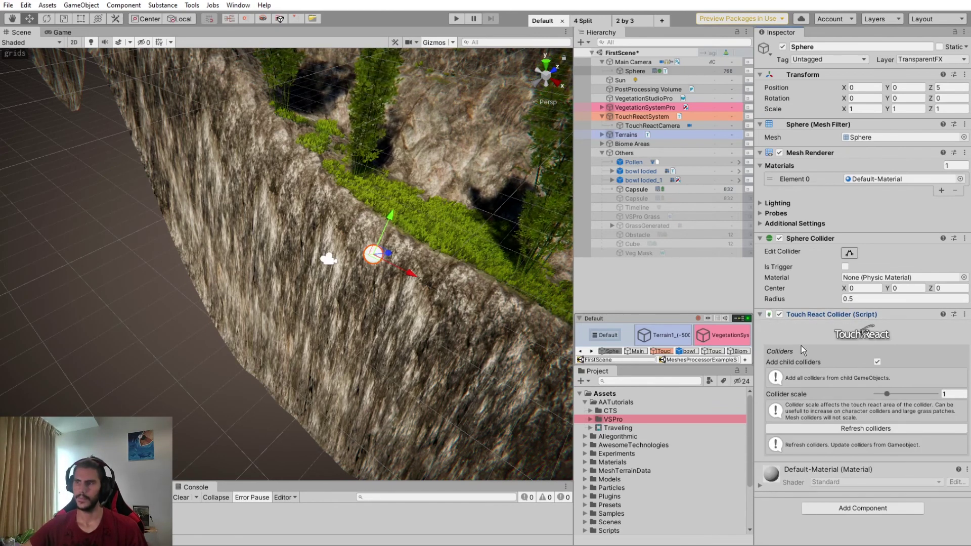
left_click(877, 362)
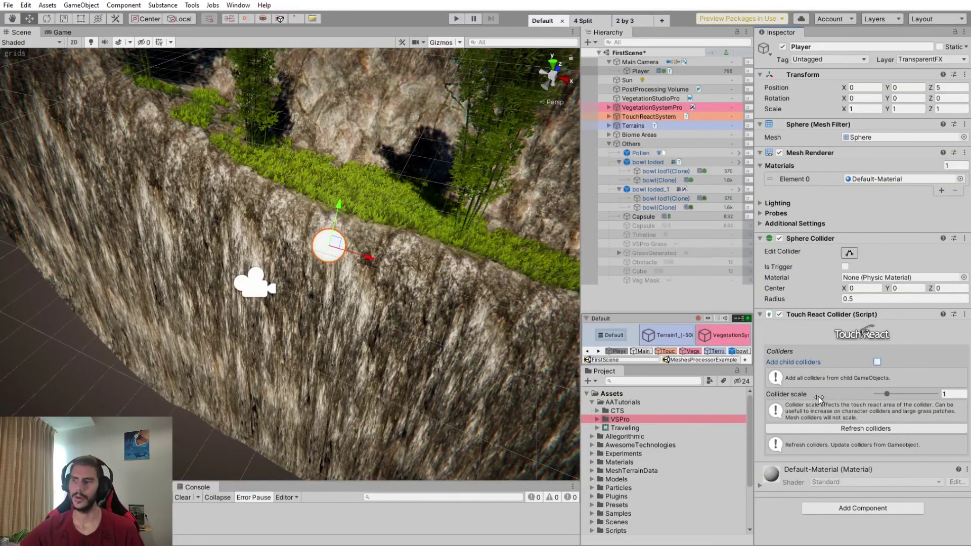
left_click(944, 394)
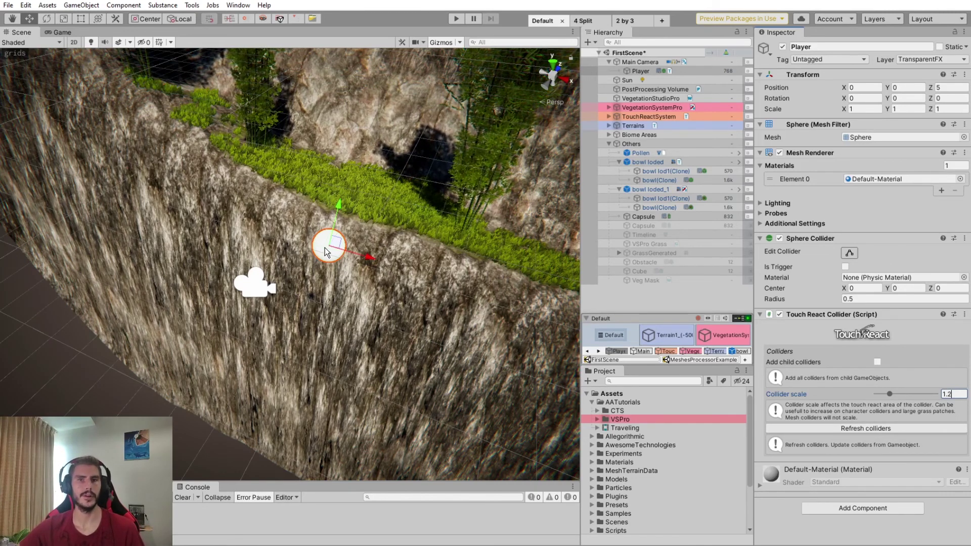
Review TouchReactSystem's editor, debug and general settings, briefly showing the colliders and meshes that affect the grass.
left_click(644, 116)
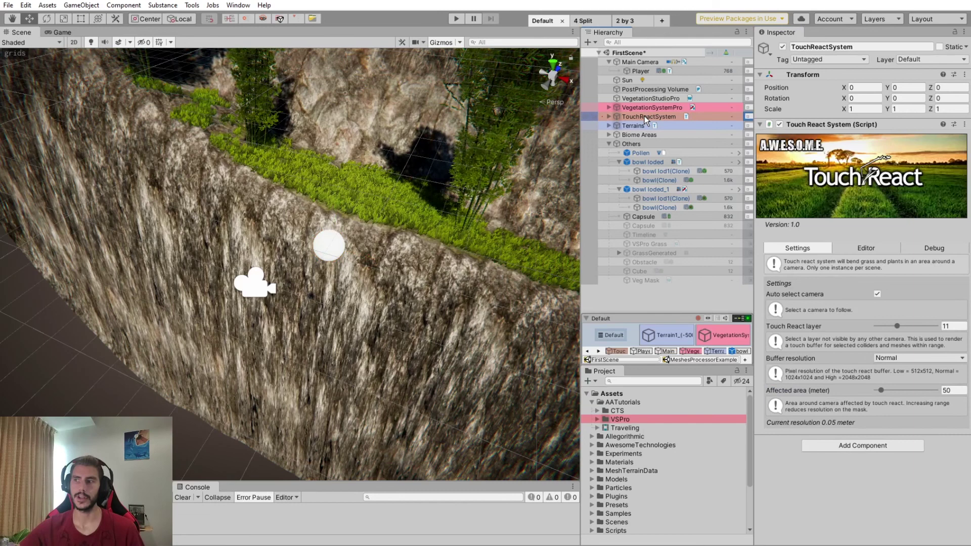
left_click(882, 250)
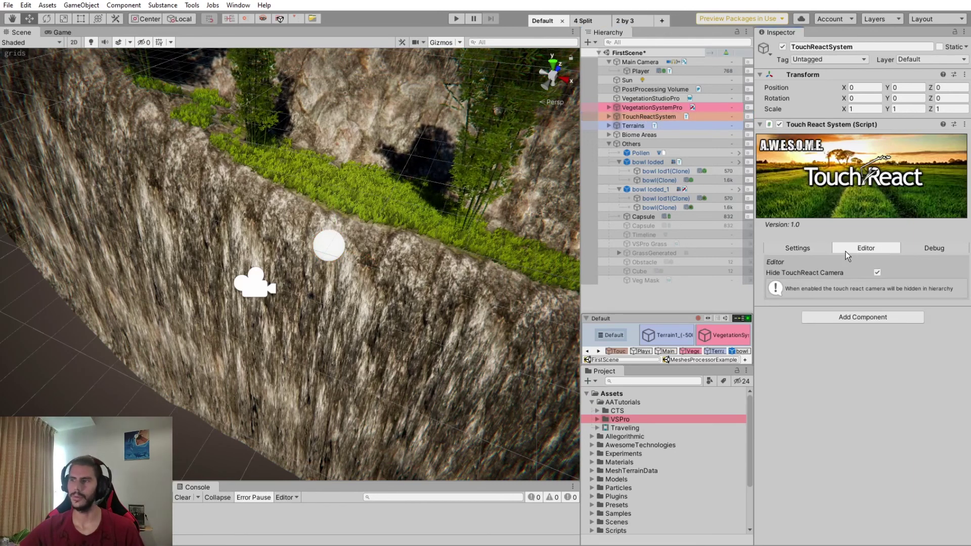
left_click(926, 251)
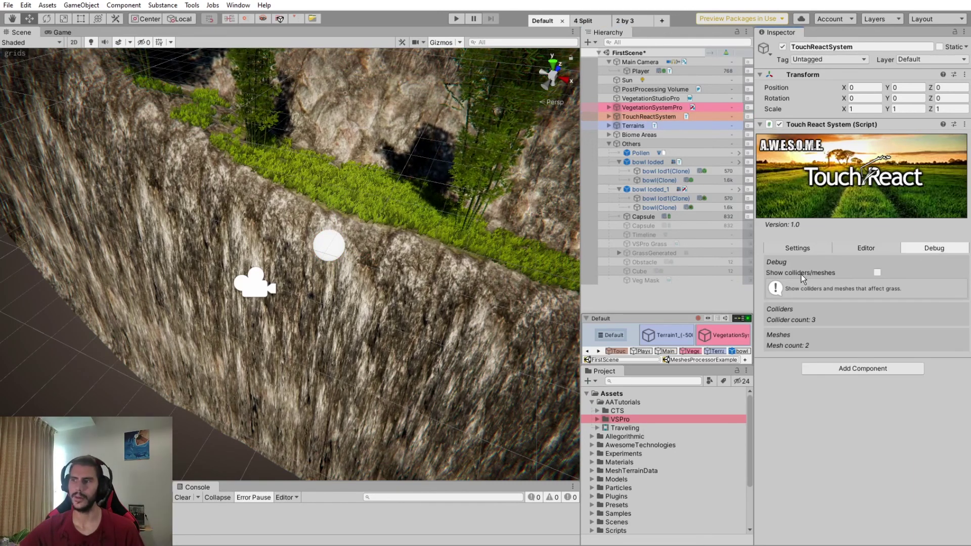
left_click(878, 273)
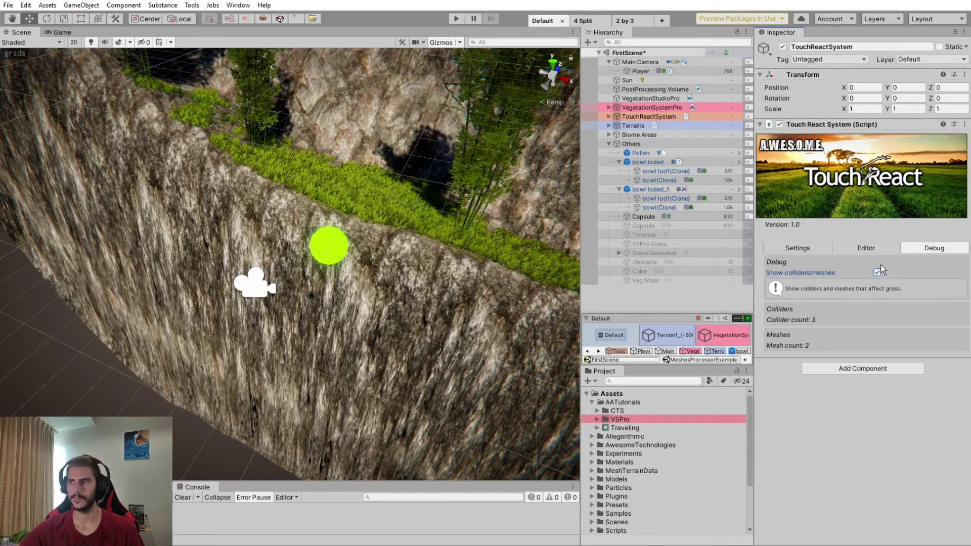
left_click(798, 248)
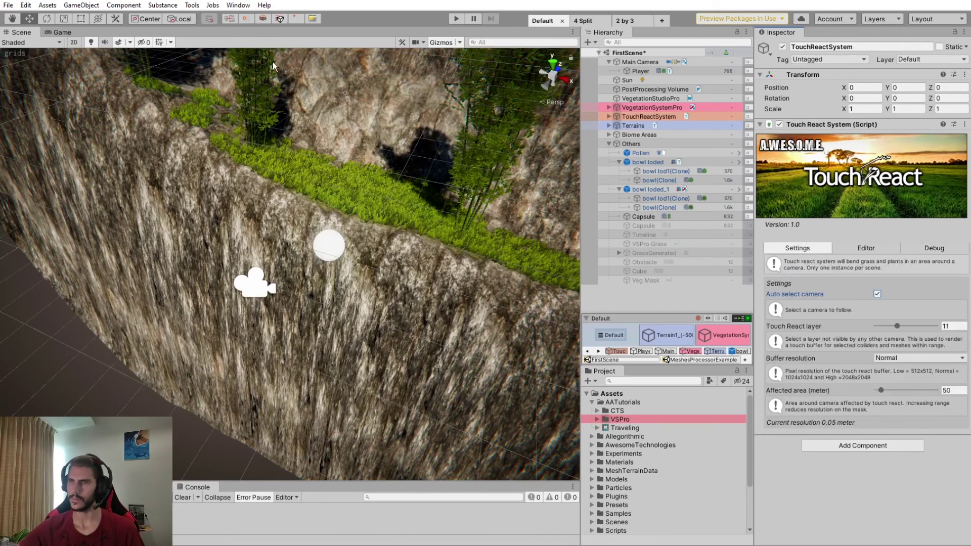
Enter Play mode and move the Player sphere through the grass to test how the grass bends around it.
left_click(456, 19)
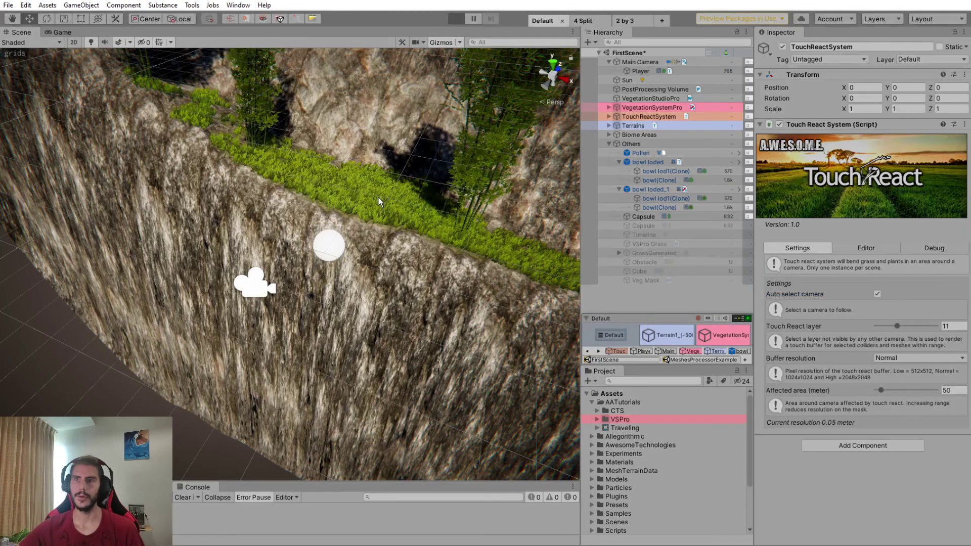
key("q")
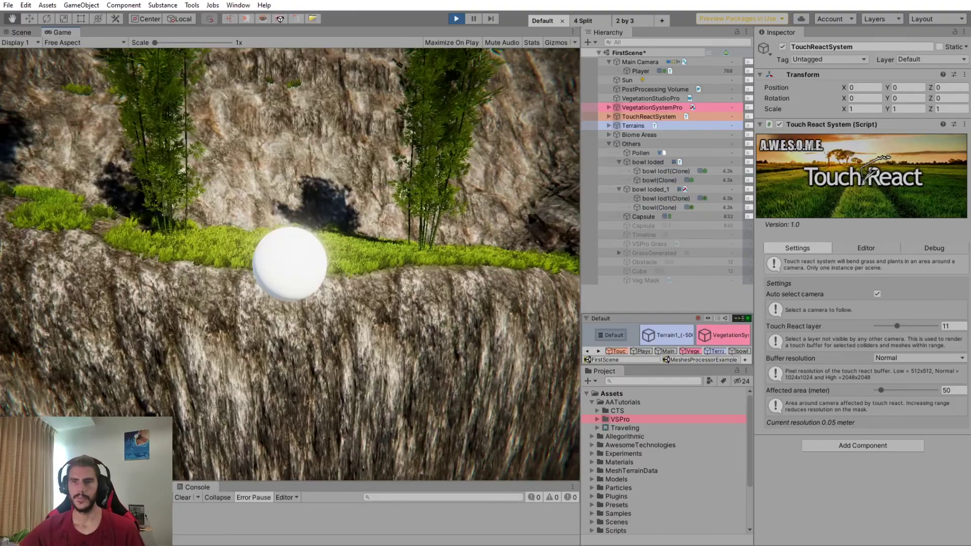
key("w")
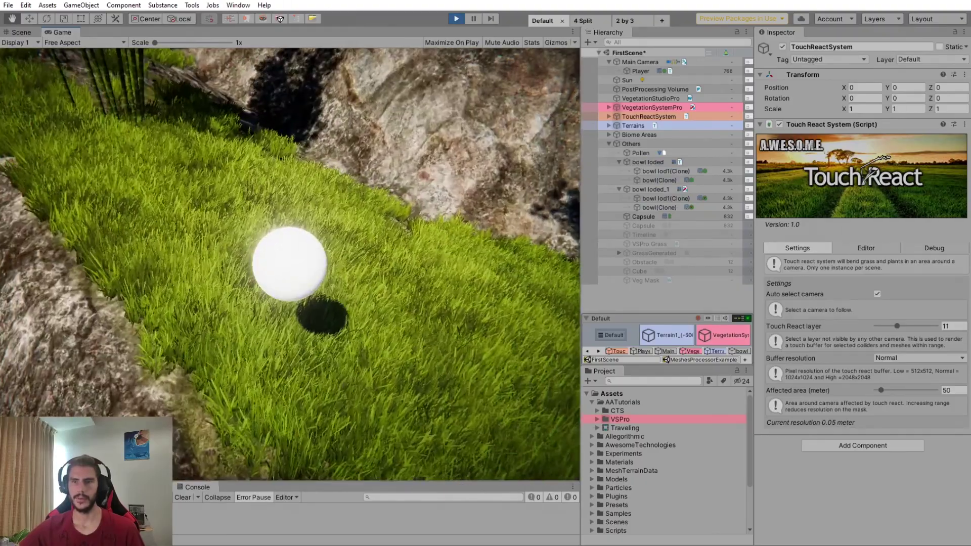
key("w")
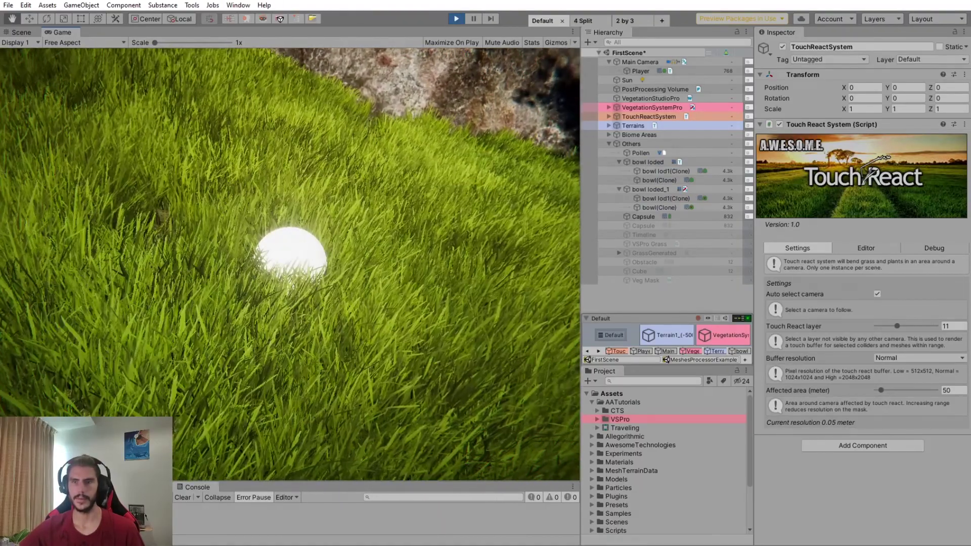
key("a")
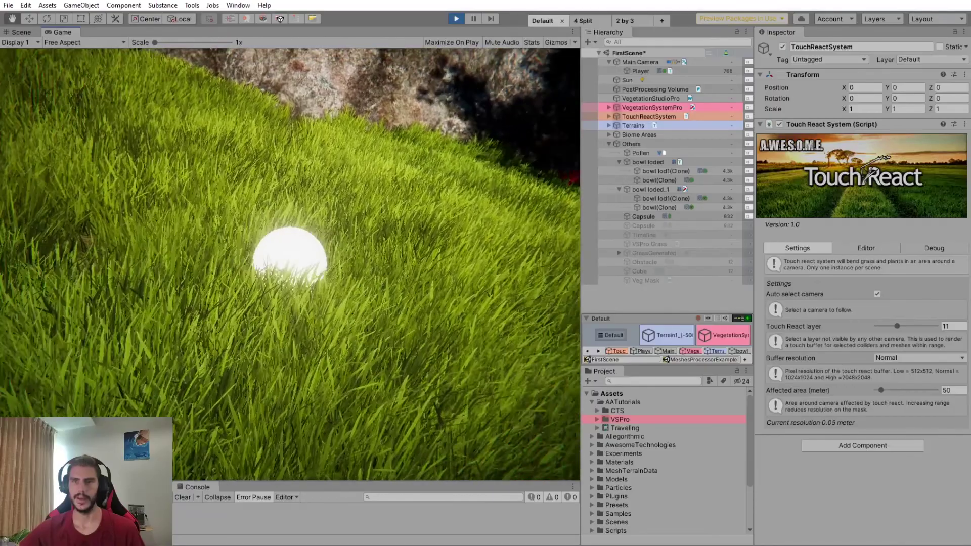
key("d")
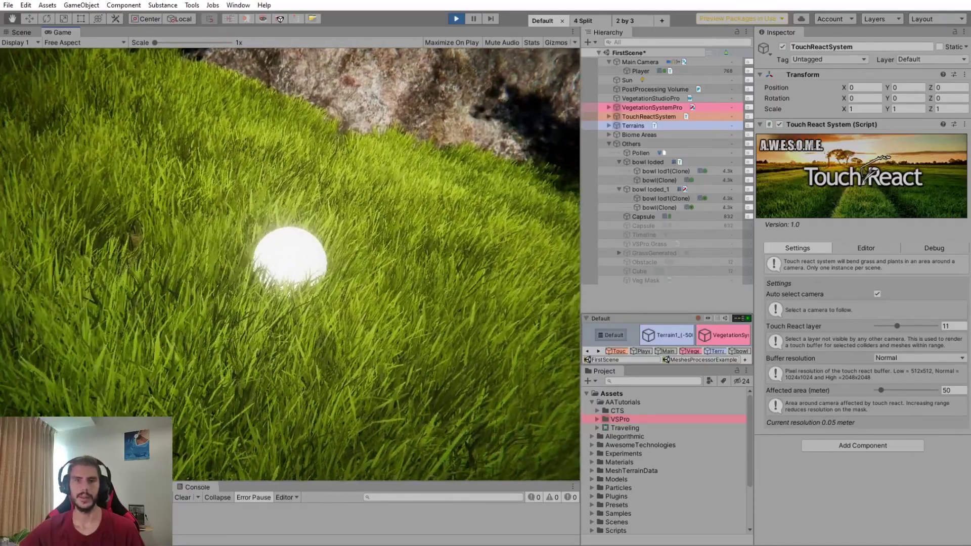
key("a")
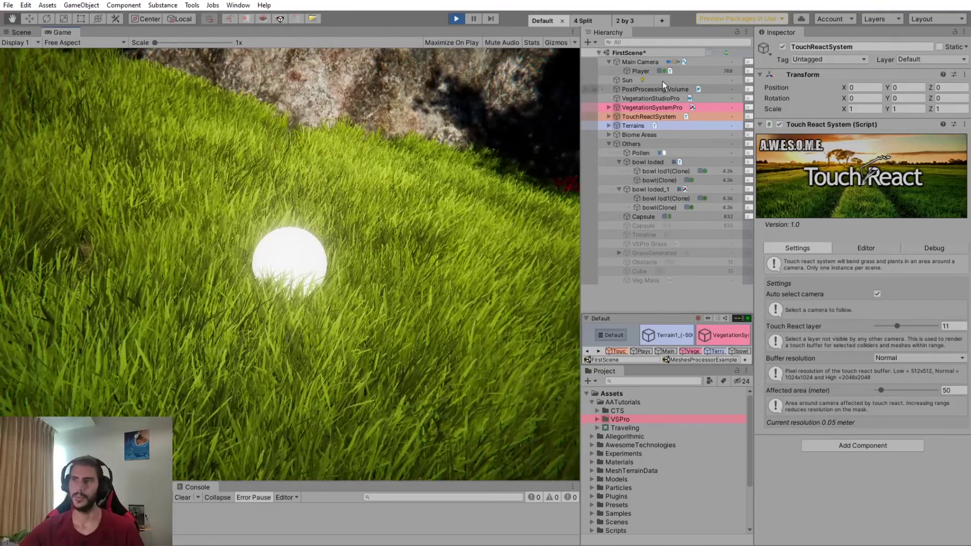
Disable the Player sphere's Mesh Renderer during play to watch only the grass reaction, and exit Play mode.
left_click(645, 69)
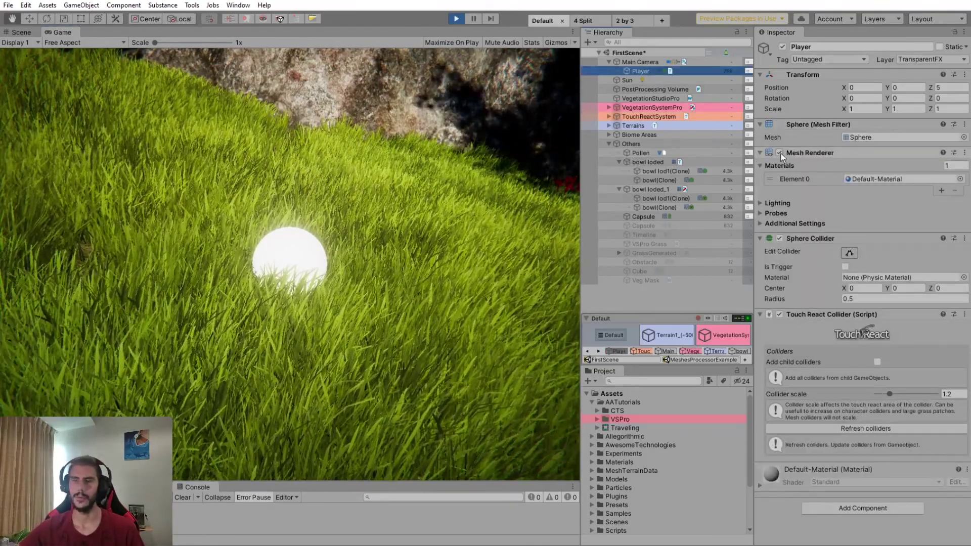
left_click(780, 153)
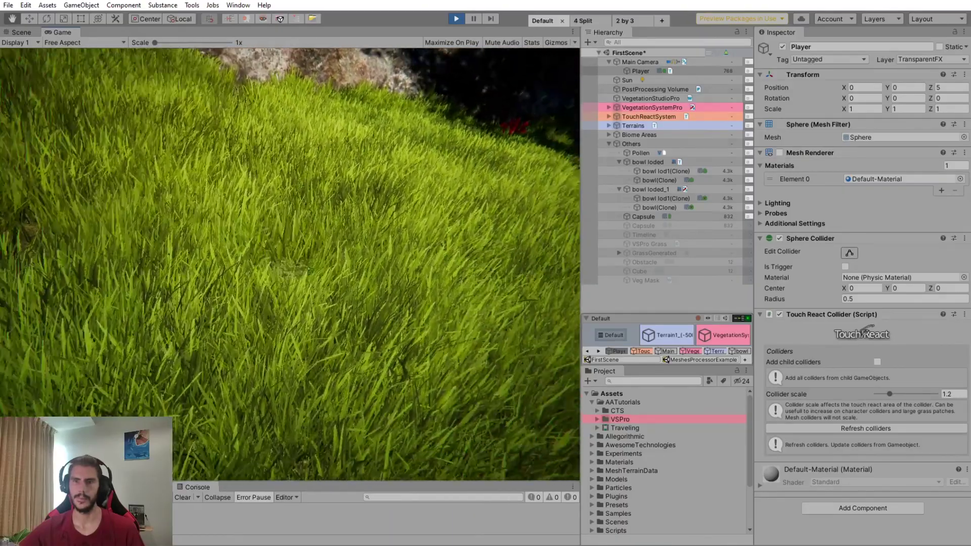
left_click(456, 18)
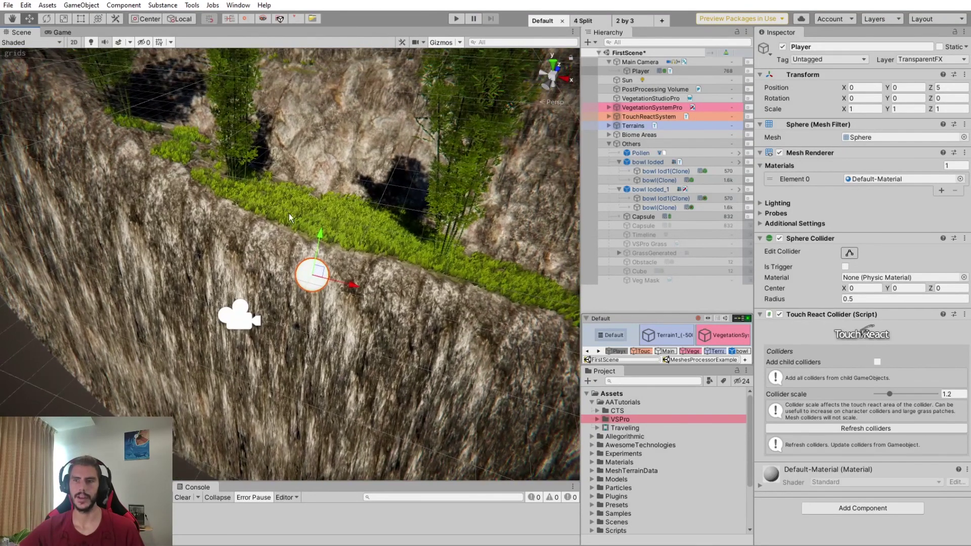
Frame bowl loded, examine its Touch React Collider and the surrounding grass, and check the Box Collider on its child bowl lod1(Clone).
right_click_drag(323, 240, 338, 226)
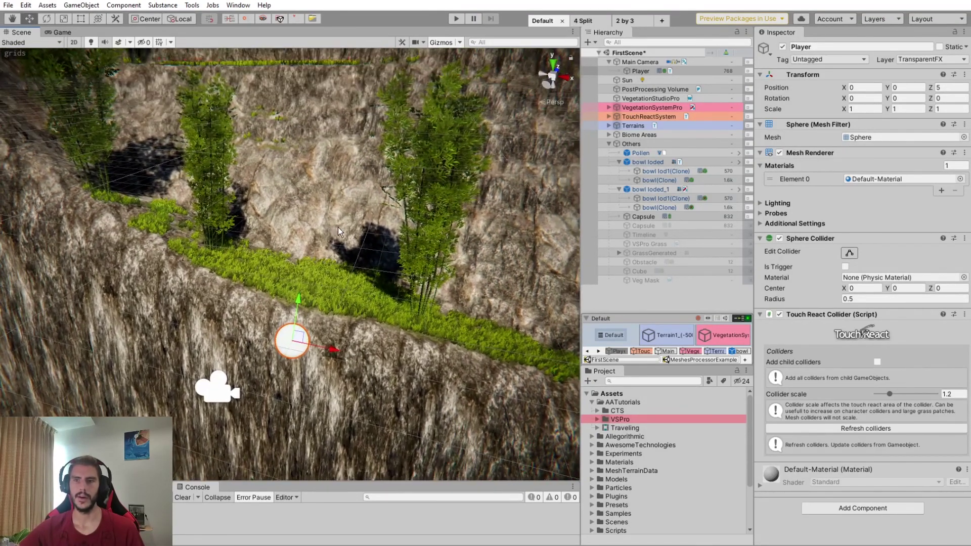
left_click(650, 164)
double_click(649, 162)
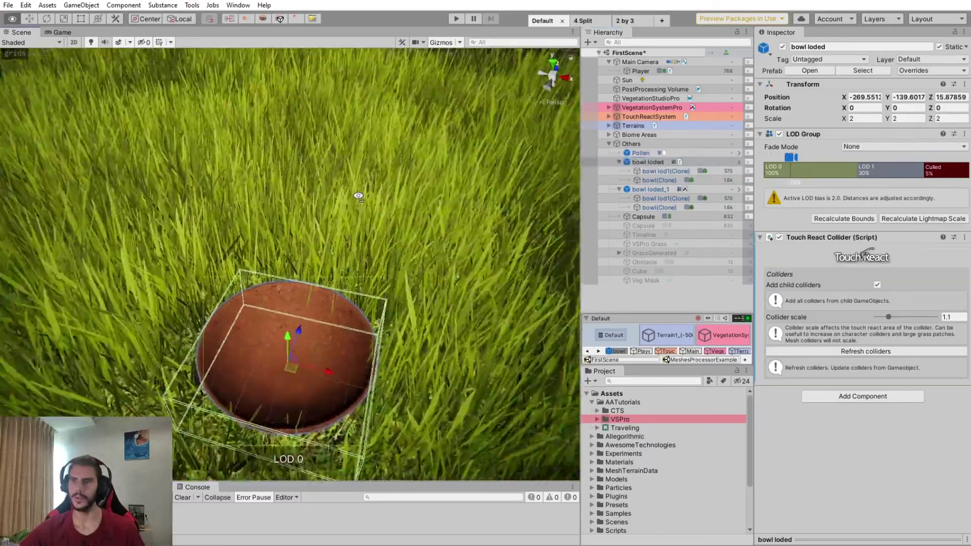
right_click_drag(358, 195, 358, 196)
key("s")
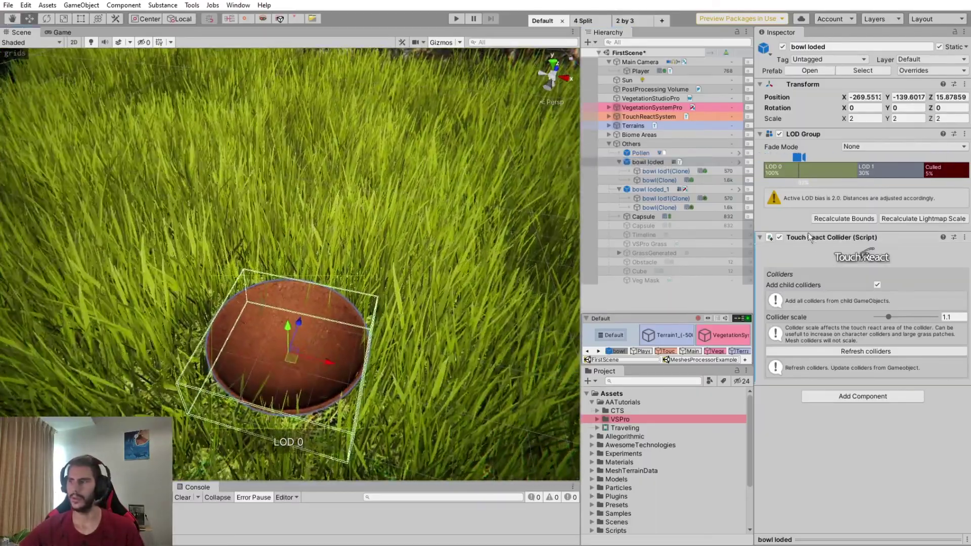
right_click_drag(436, 147, 374, 191)
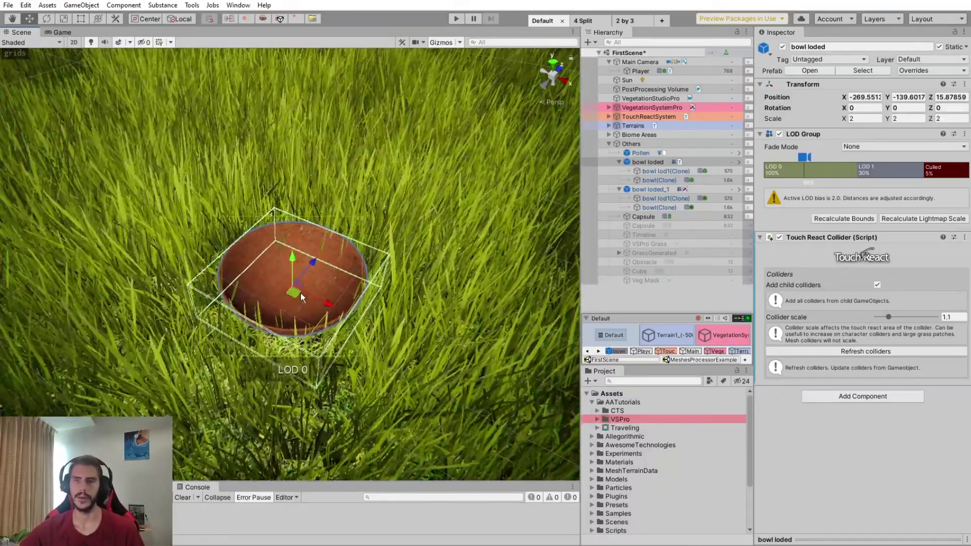
left_click(698, 163)
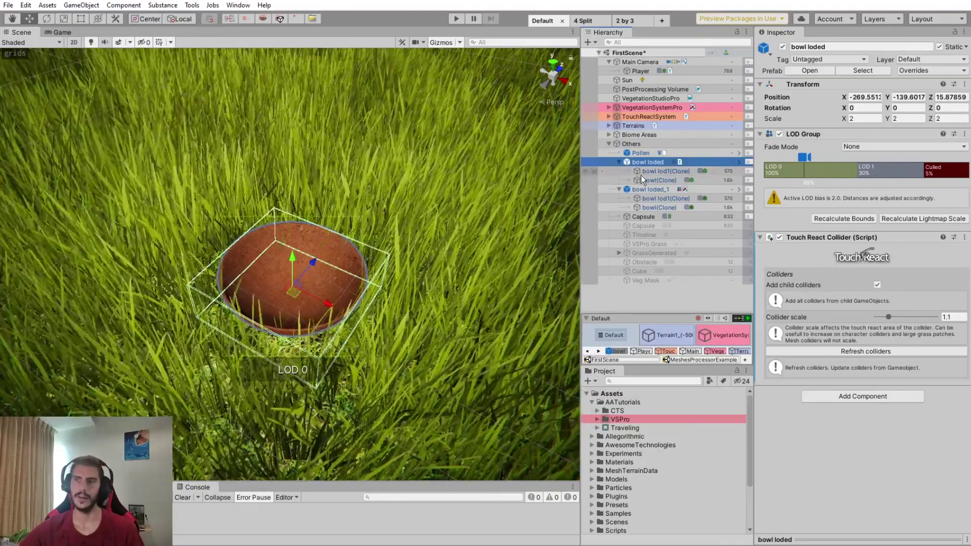
left_click(663, 171)
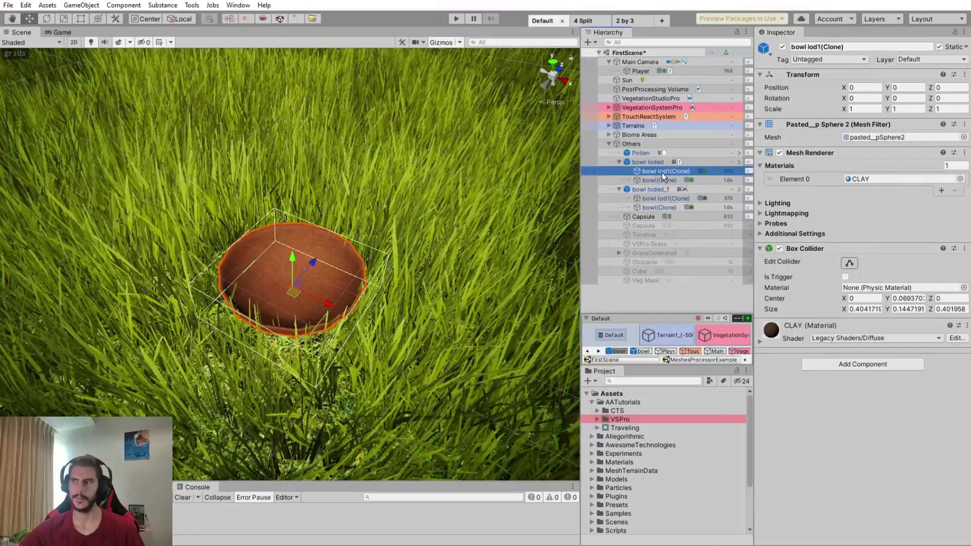
Select the parent object bowl loded and examine the grass around it together with its Touch React Collider settings.
left_click(649, 163)
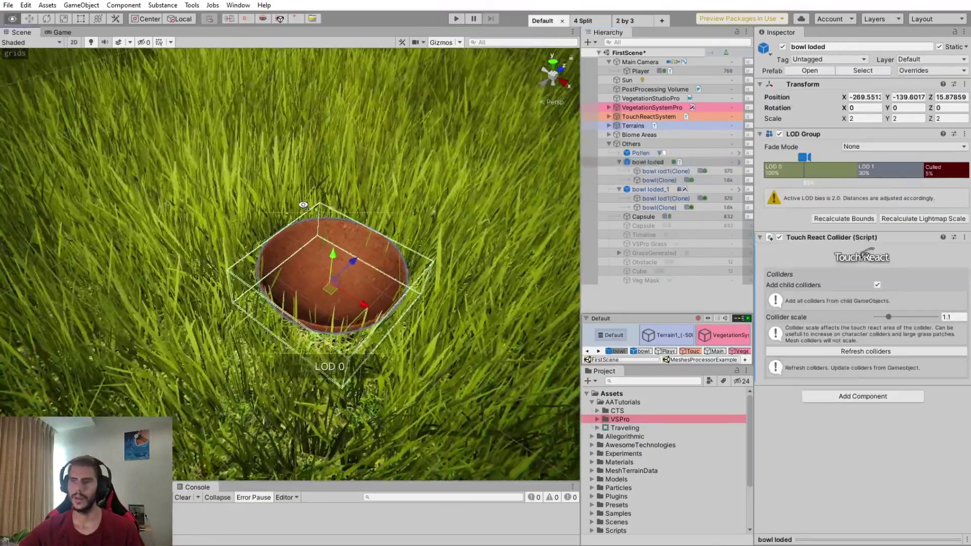
right_click_drag(303, 204, 379, 196)
key("a")
key("e")
left_click_drag(379, 196, 380, 188, "alt")
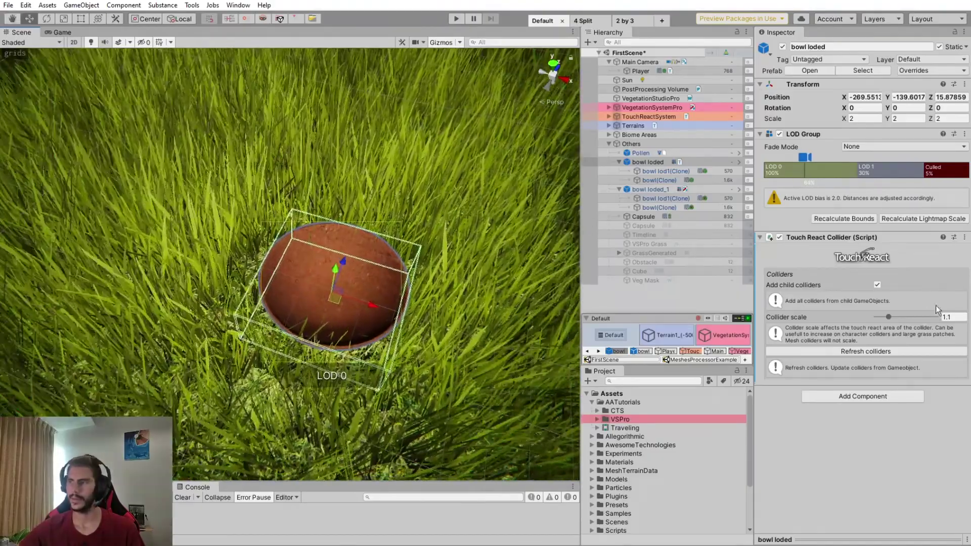
Set bowl loded's Touch React Collider scale to 1 and inspect the grass around the bowl from several angles.
left_click_drag(954, 317, 920, 316)
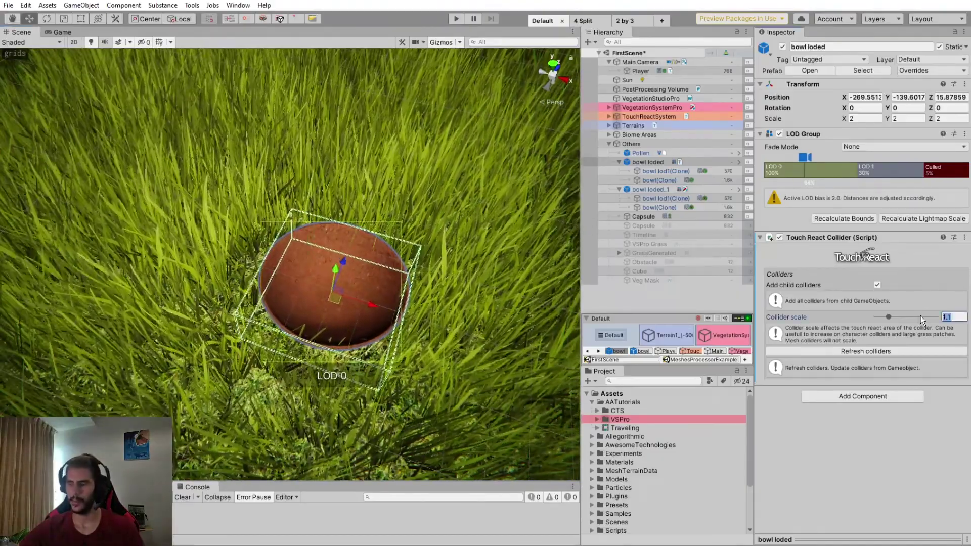
type("1")
left_click_drag(336, 328, 366, 307, "alt")
right_click_drag(365, 307, 382, 302)
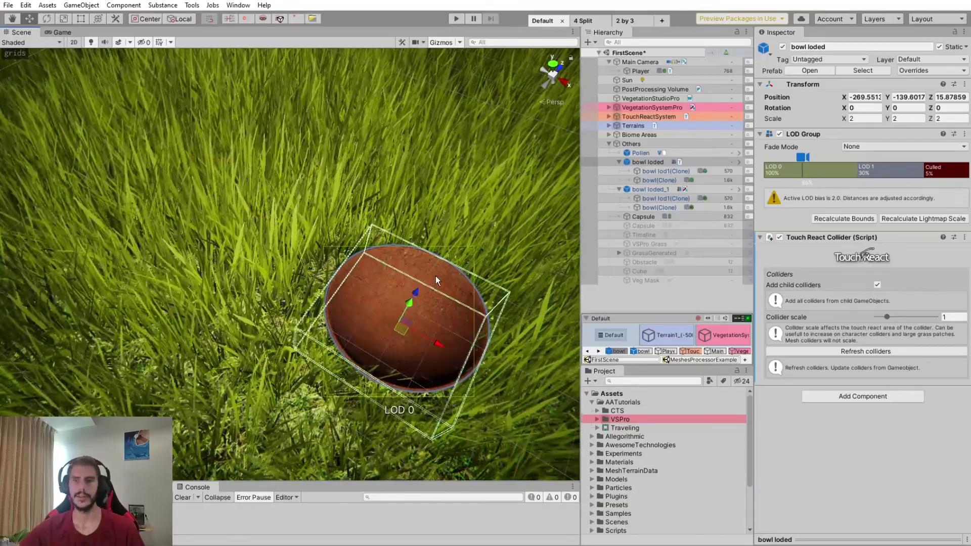
left_click_drag(407, 269, 384, 280, "alt")
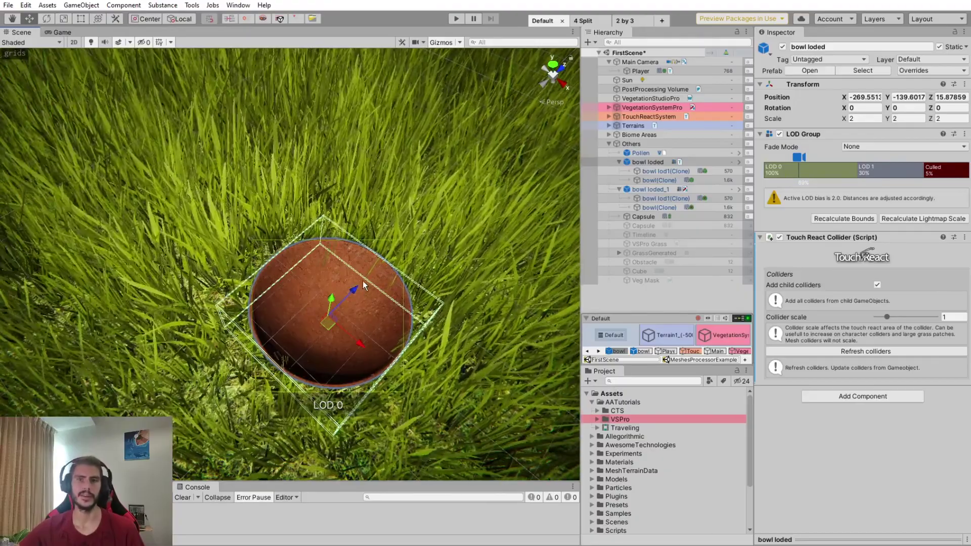
Set bowl loded's Touch React Collider scale to 1.2 and check the grass inside the bowl up close.
left_click(948, 317)
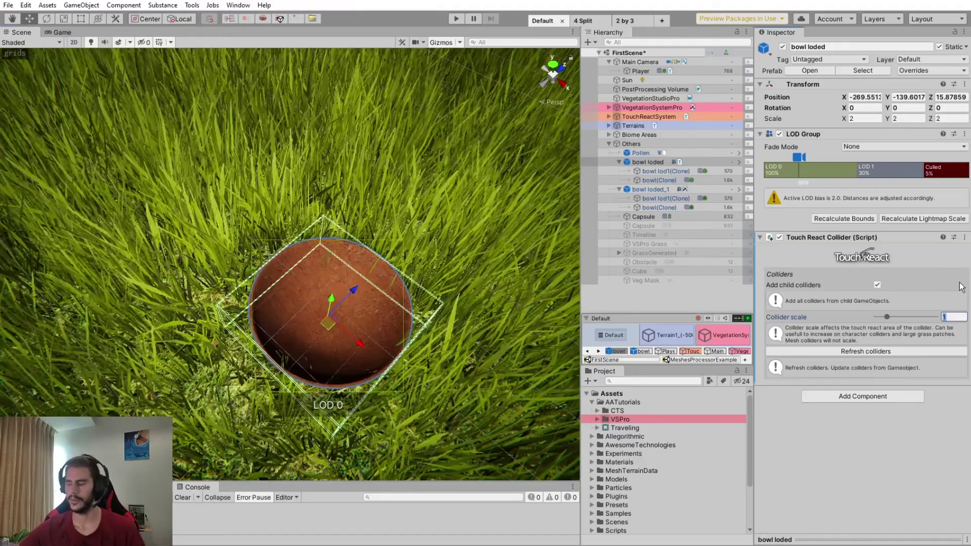
type("1.2")
key("Return")
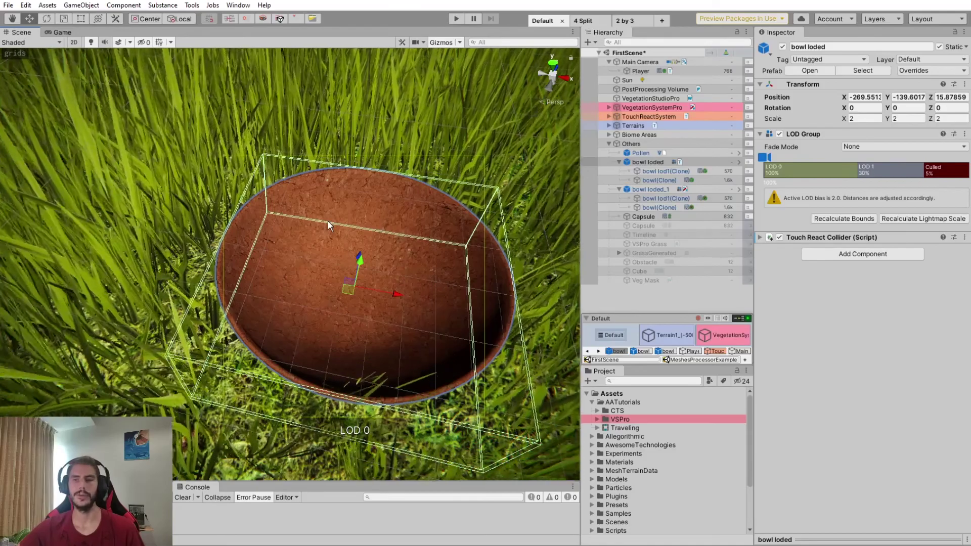
right_click_drag(360, 228, 359, 224)
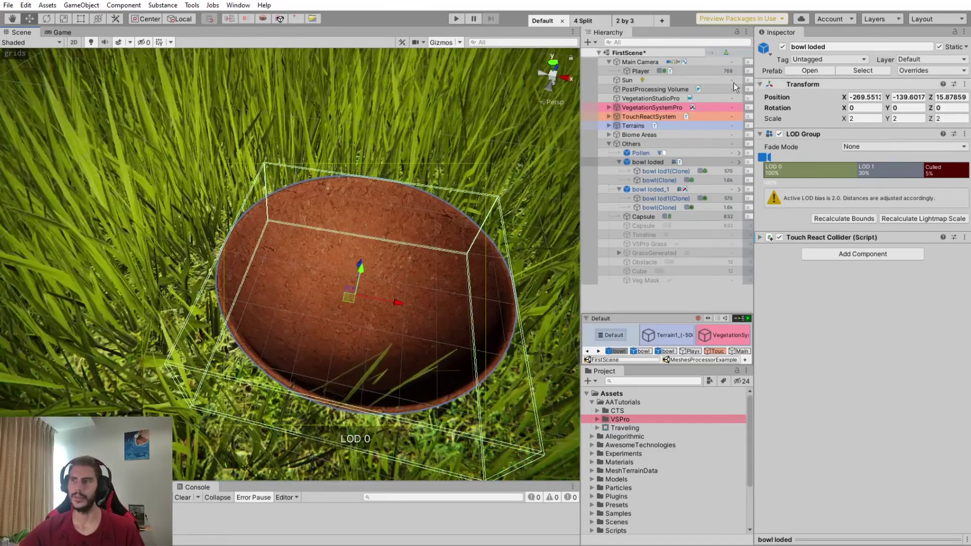
Frame bowl loded_1 and examine how the grass inside and around it follows the bowl's mesh with Touch React Mesh.
double_click(650, 189)
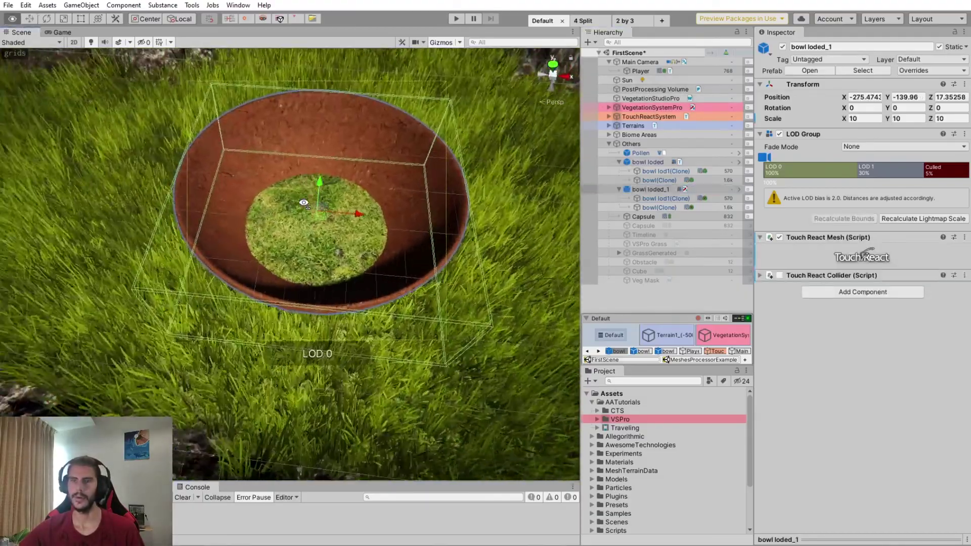
right_click_drag(303, 202, 311, 194)
key("w")
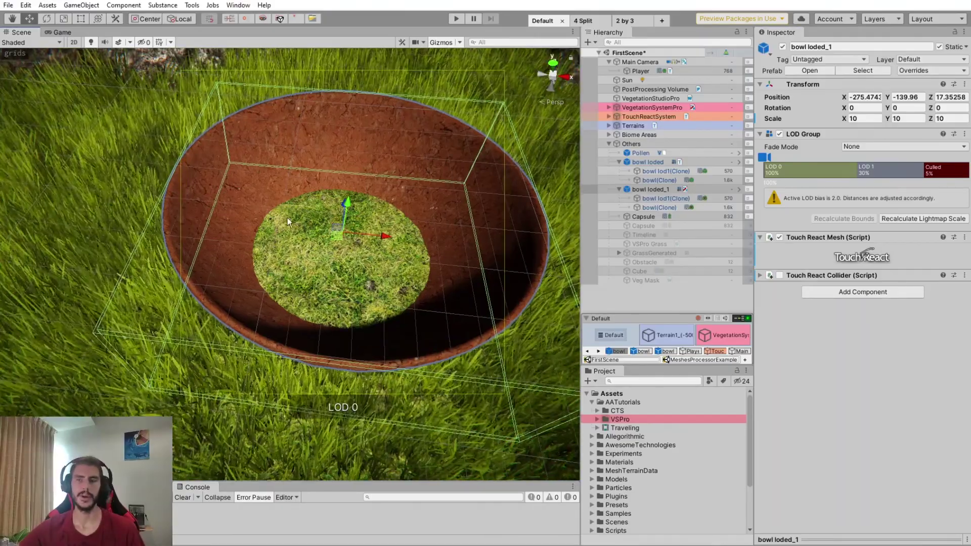
right_click_drag(287, 218, 332, 220)
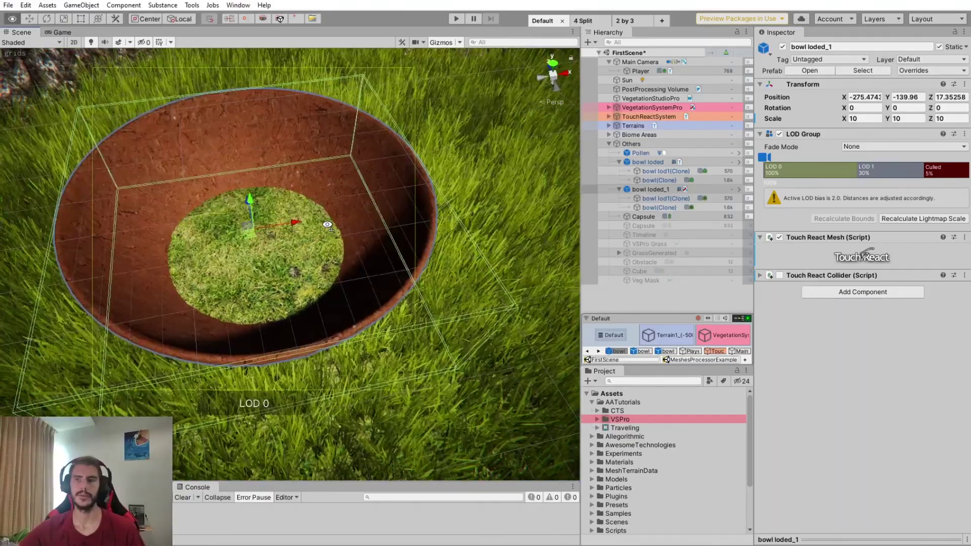
right_click_drag(407, 205, 397, 177)
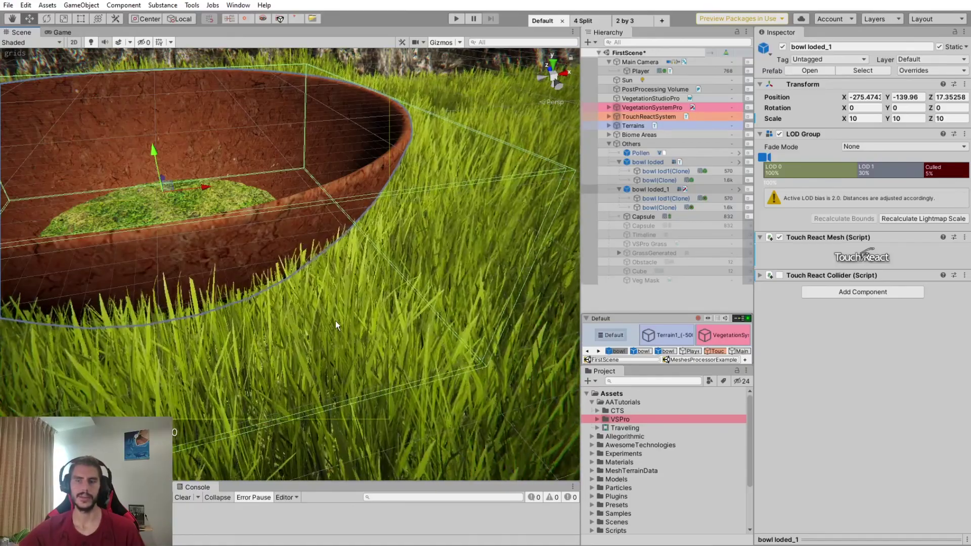
right_click_drag(395, 260, 349, 253)
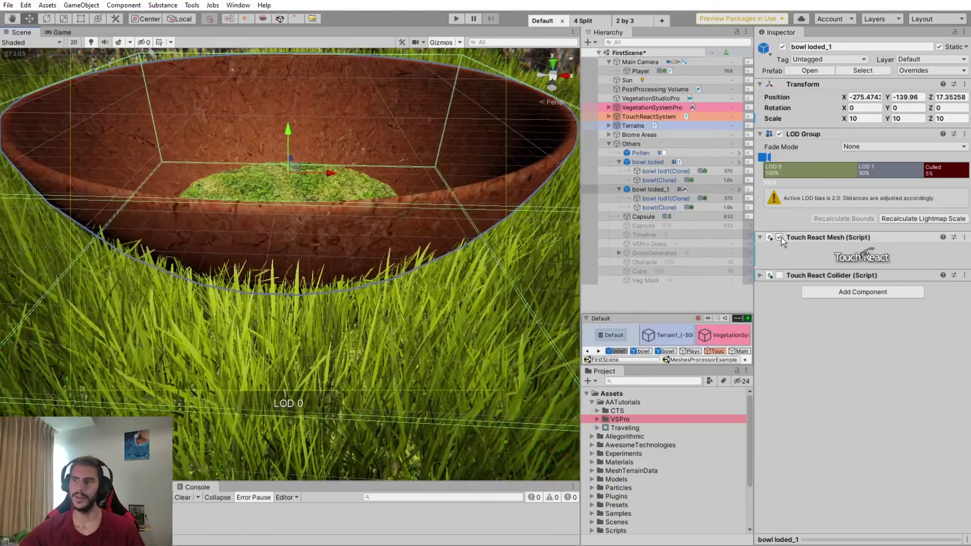
Temporarily swap Touch React Mesh for Touch React Collider on bowl loded_1 to compare the grass reaction, and restore Touch React Mesh.
left_click(779, 237)
left_click(779, 275)
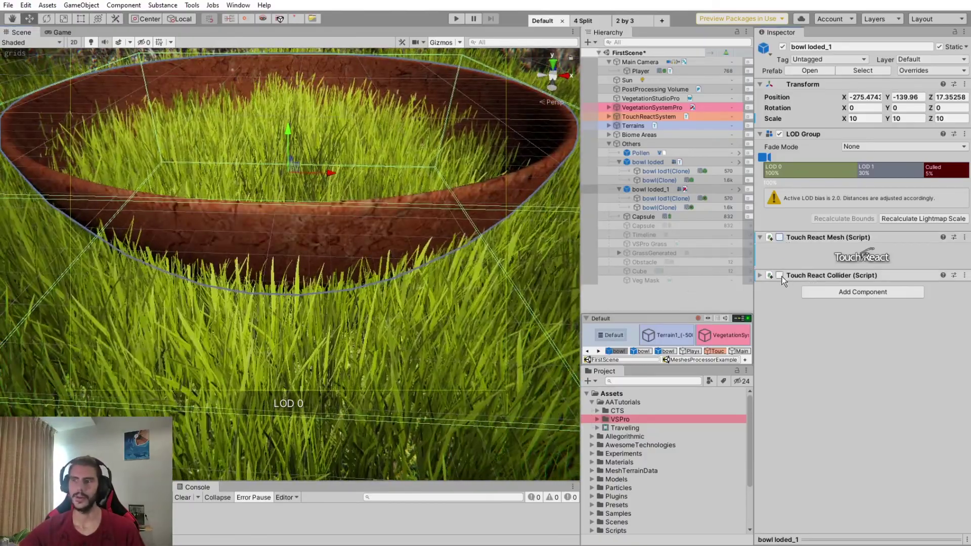
left_click_drag(336, 176, 287, 214, "alt")
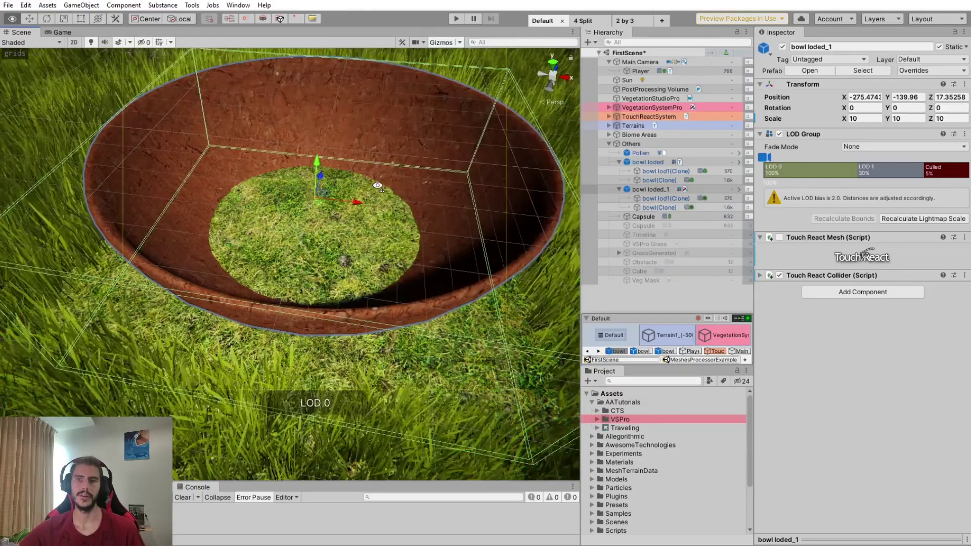
right_click_drag(377, 186, 297, 187)
key("s")
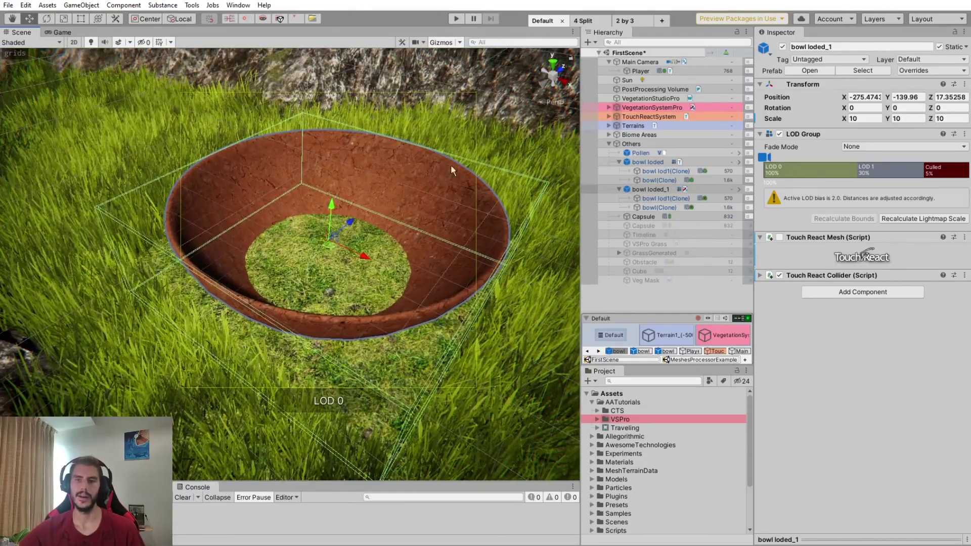
left_click(780, 275)
left_click(780, 238)
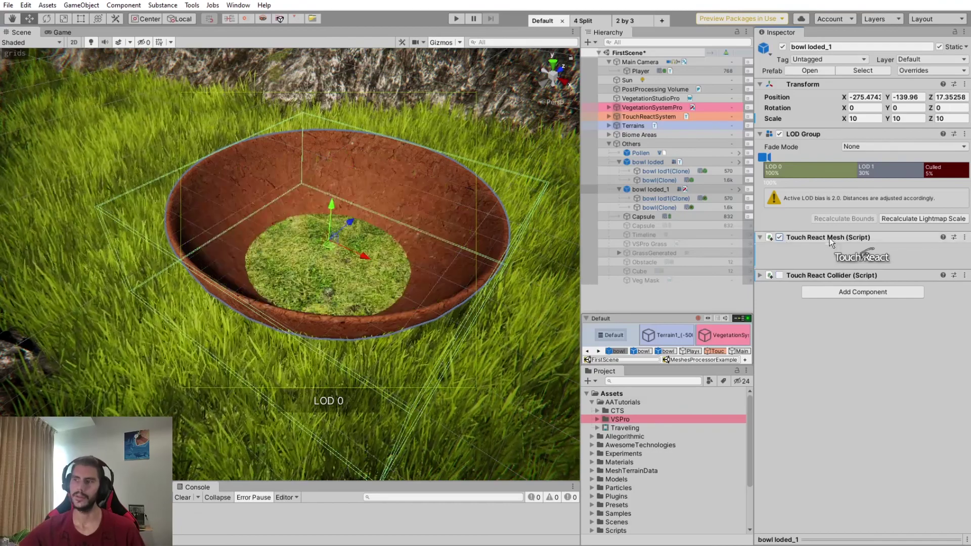